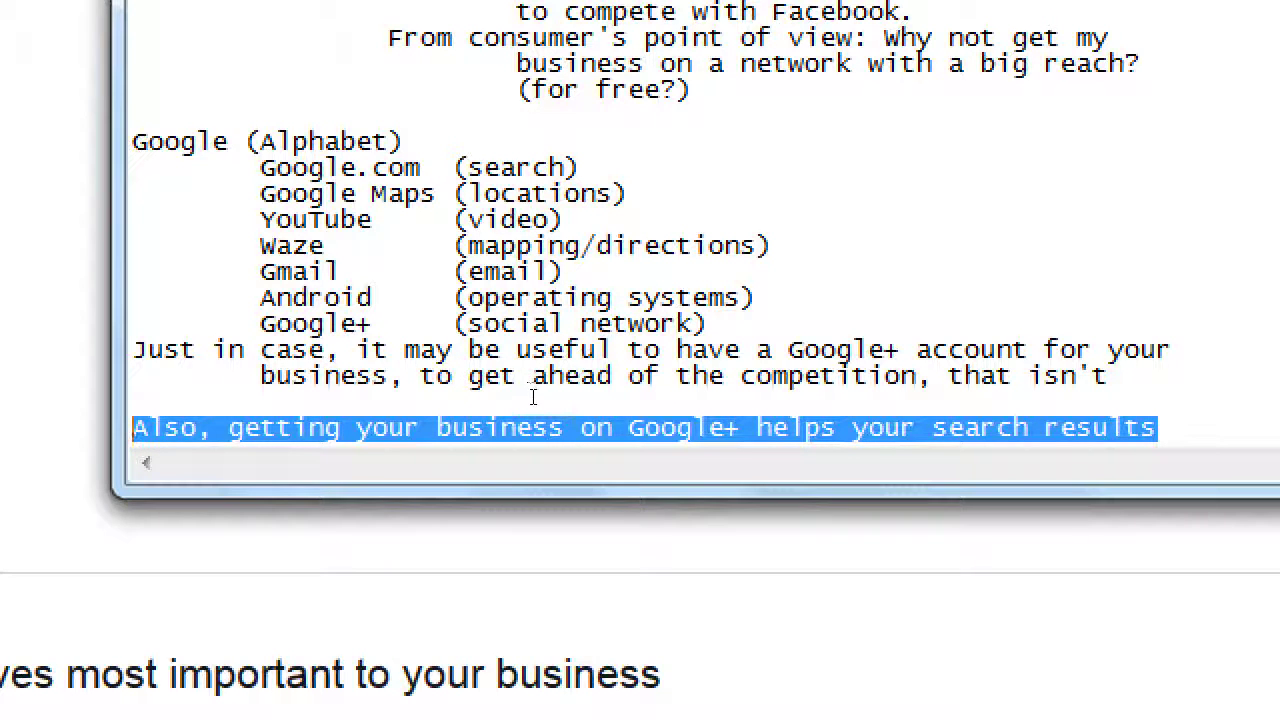
key(F3)
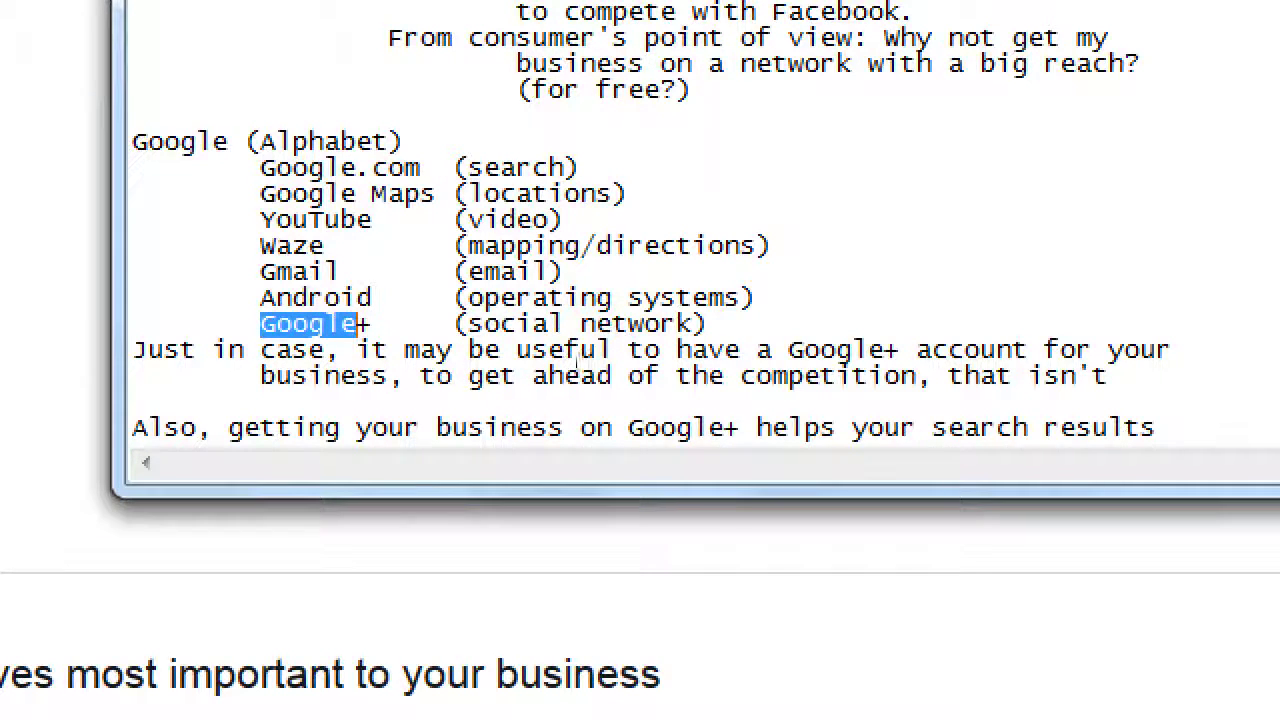
key(Up)
key(Down)
key(shift+Left)
key(shift+Left)
key(shift+Left)
key(shift+Left)
key(shift+Left)
key(shift+Left)
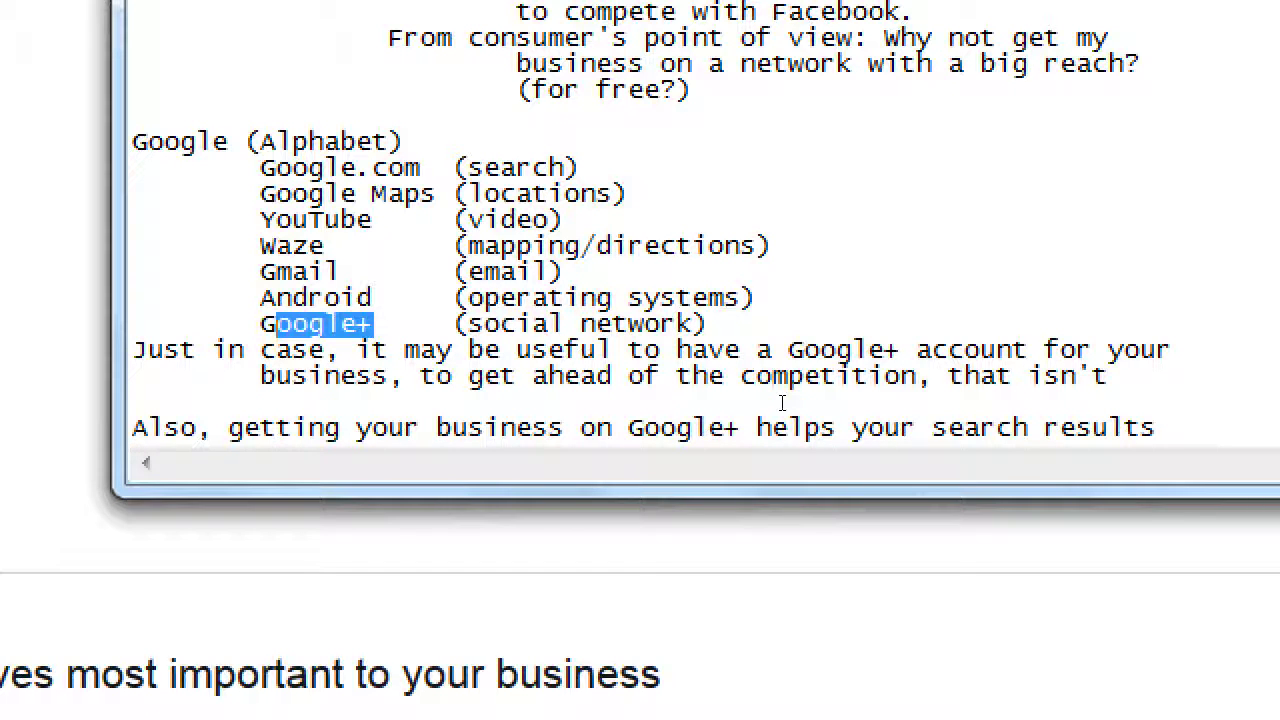
click(745, 395)
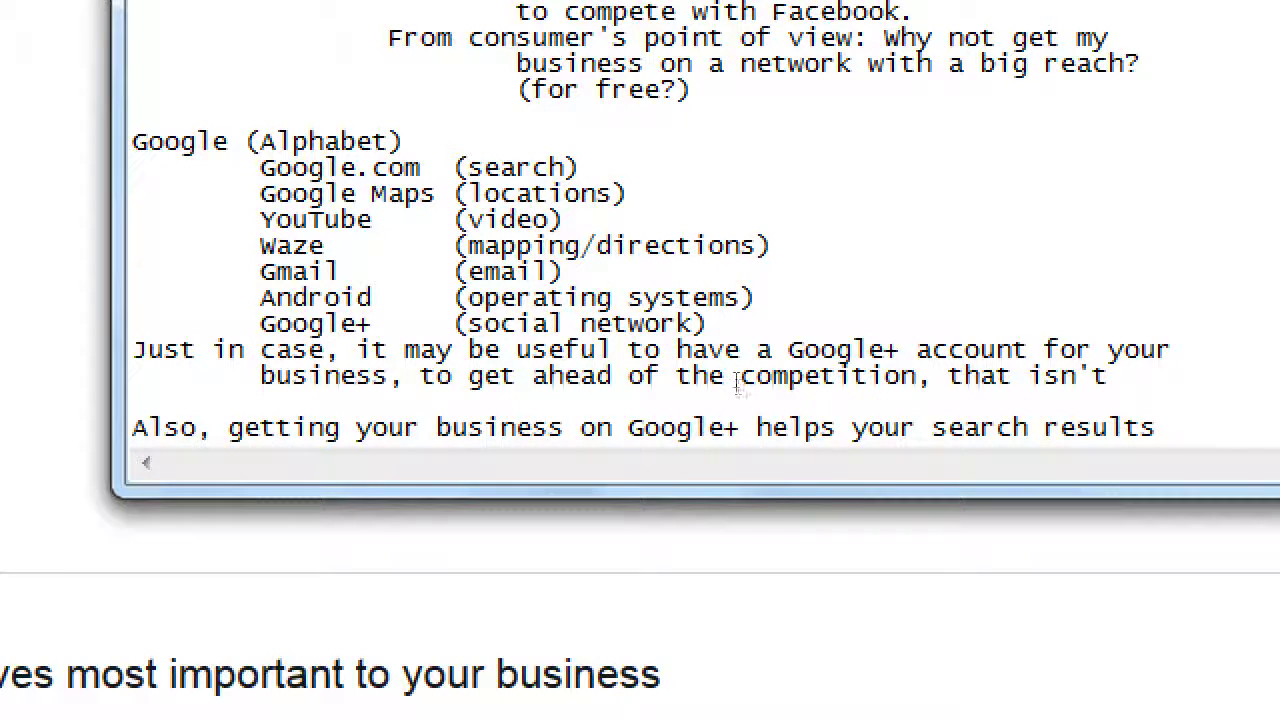
key(super+minus)
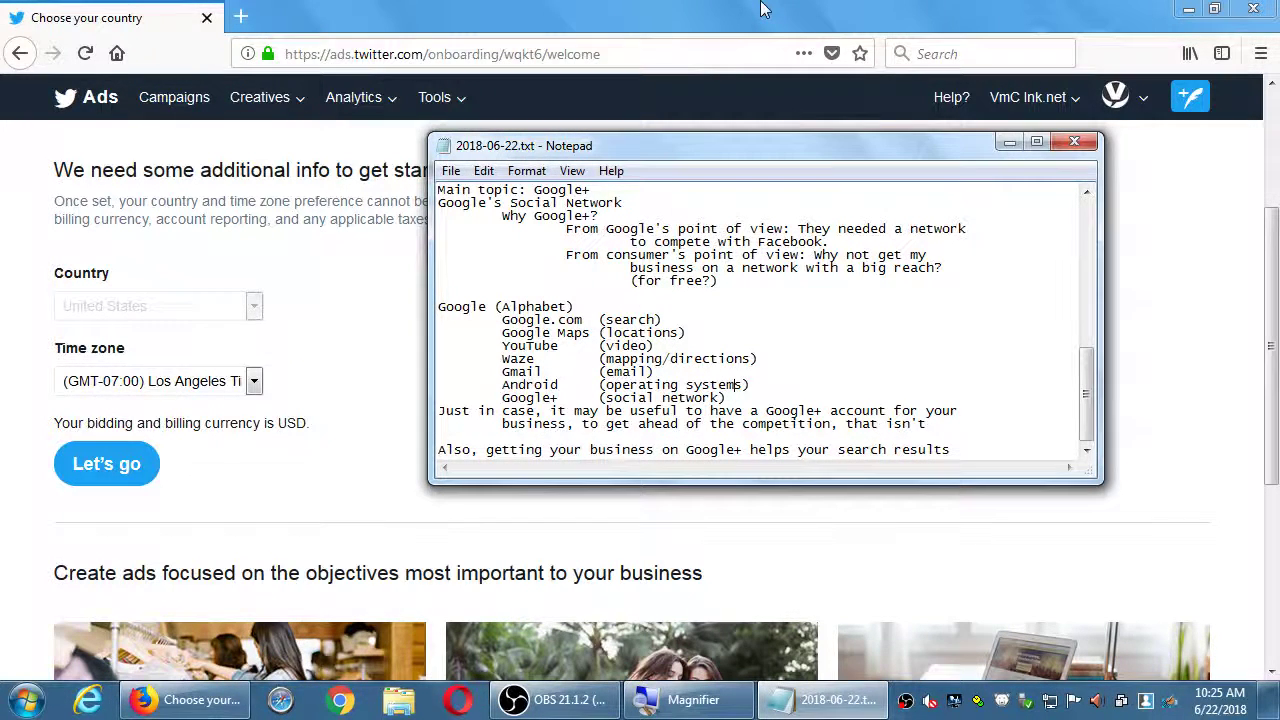
- Sign out of the Twitter Ads account from its avatar menu, then return to the Notepad notes
click(762, 8)
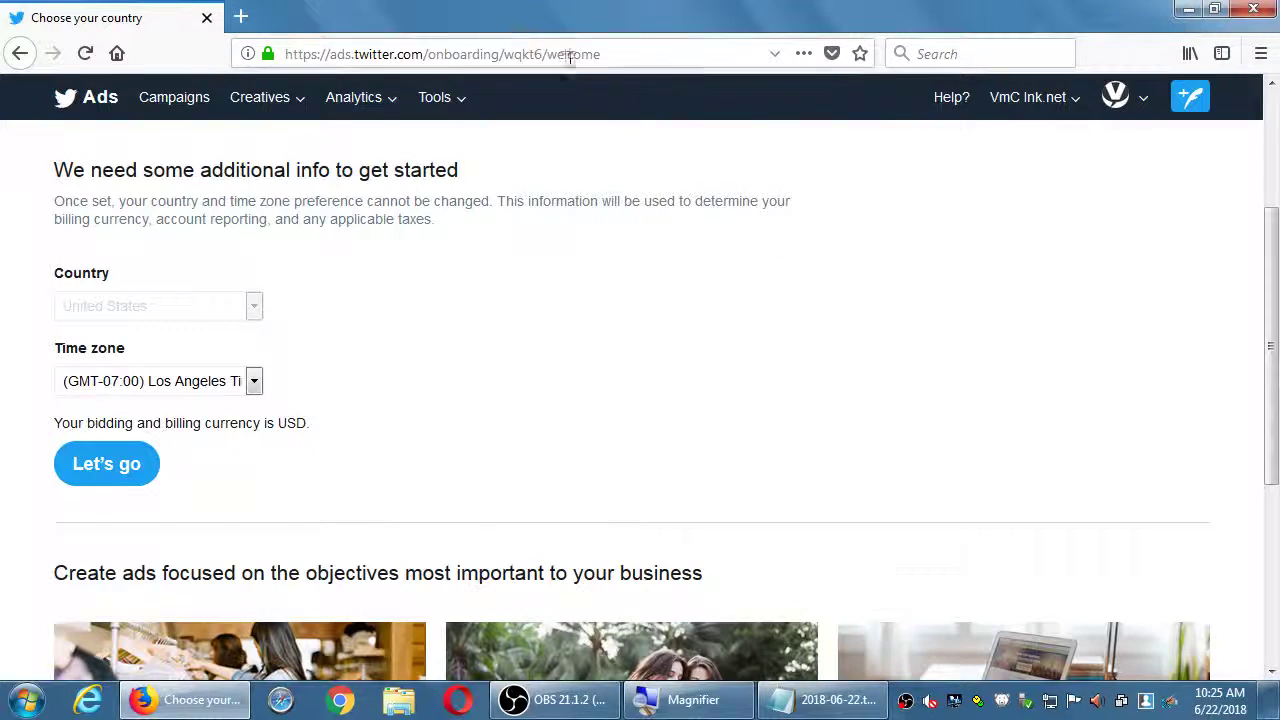
click(1141, 104)
click(1104, 180)
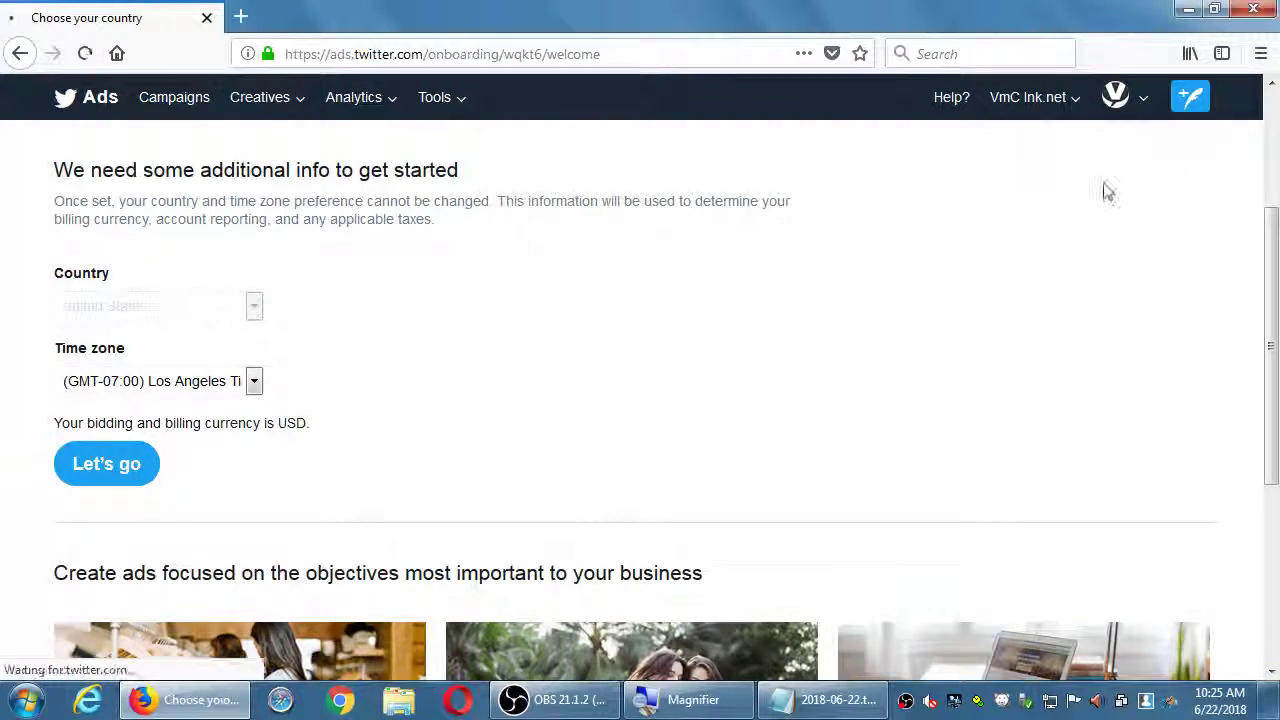
click(820, 690)
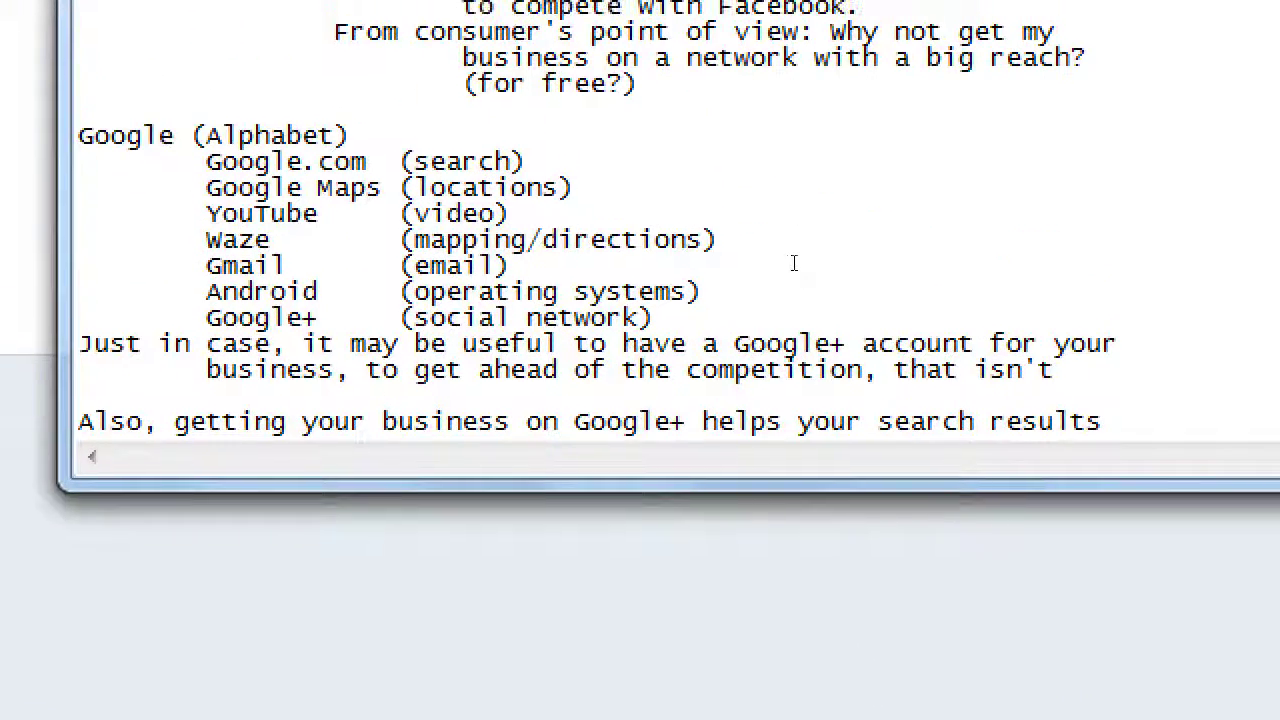
key(Return)
key(Return)
text(h)
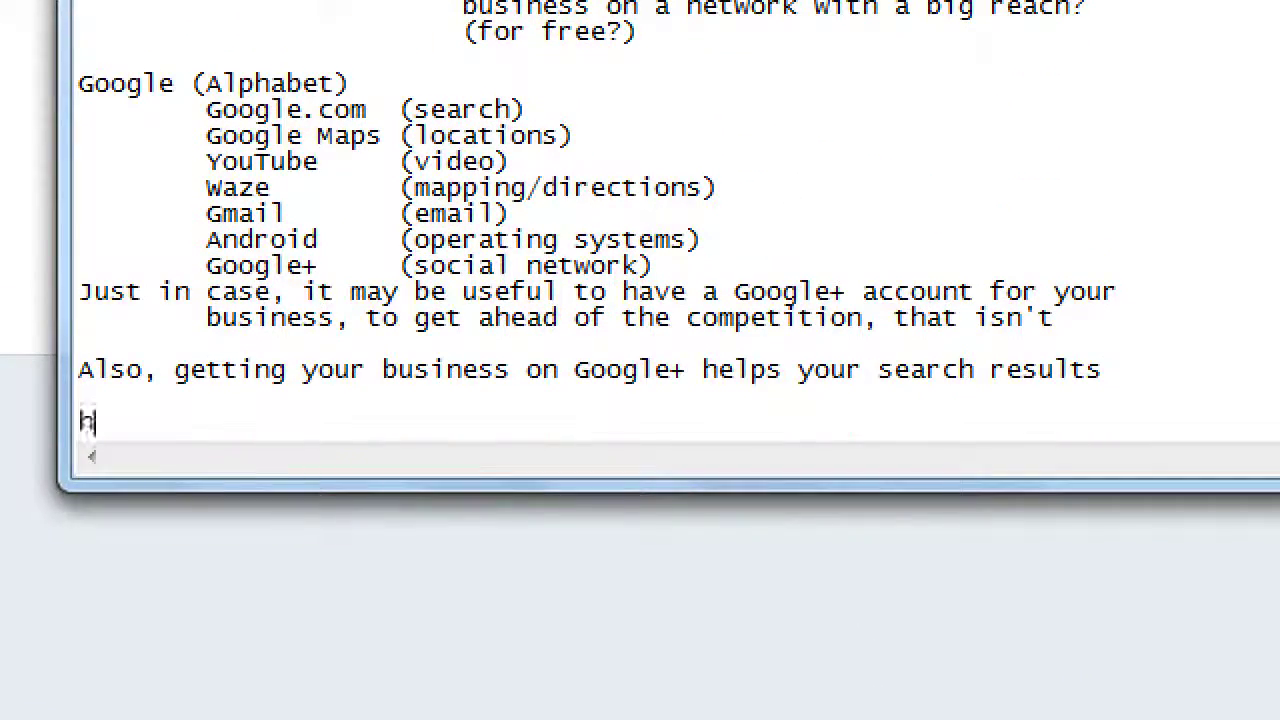
text(ttp://plus.goo)
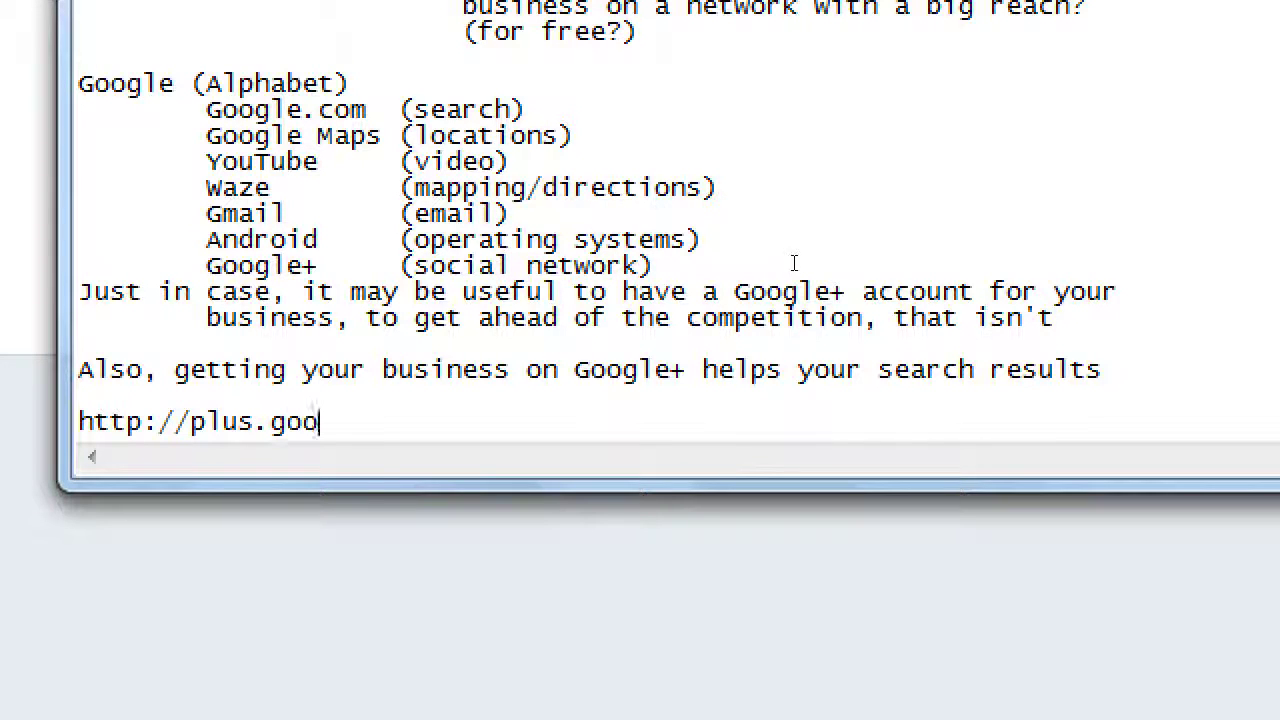
text(gle.com - M)
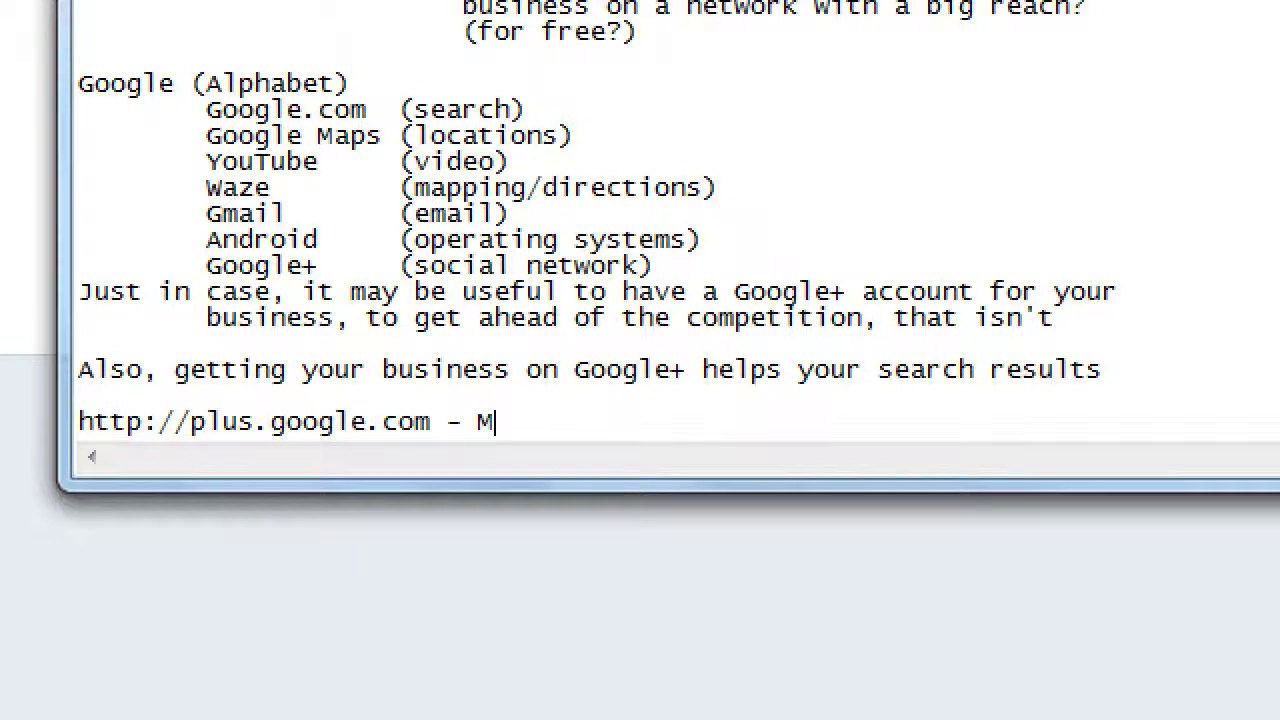
text(ain Google+)
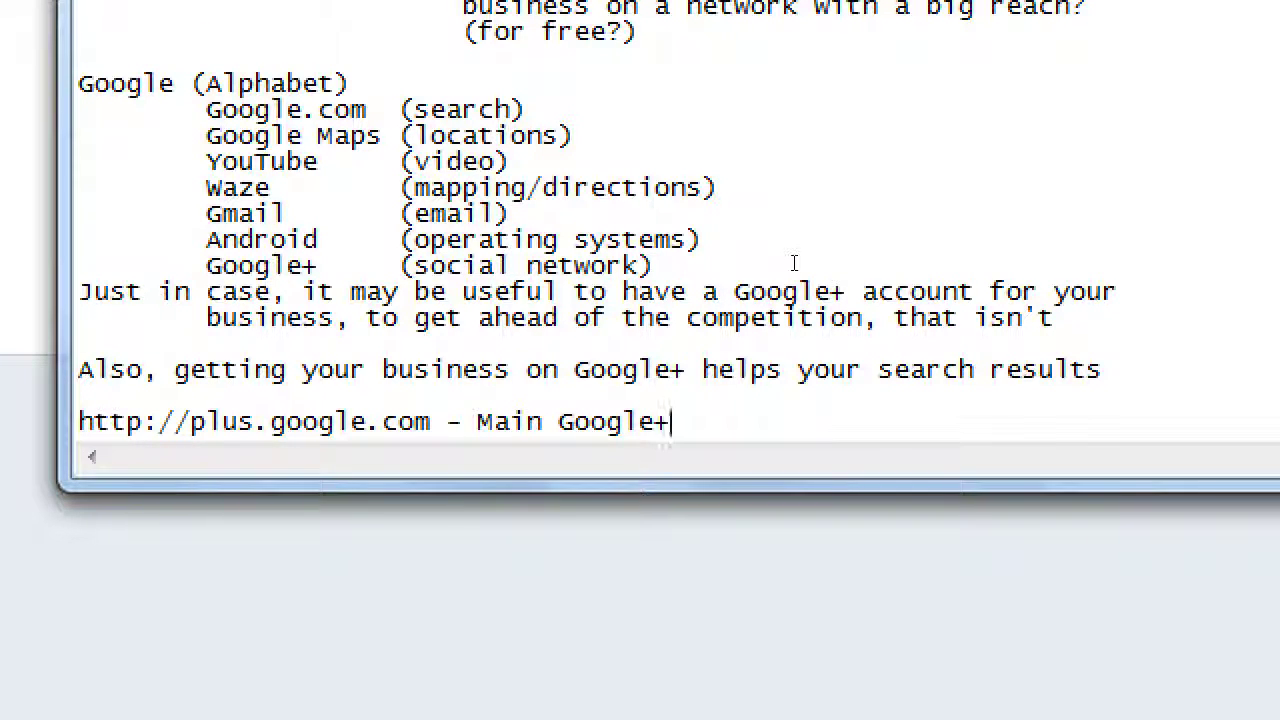
key(Return)
key(Tab)
text(One )
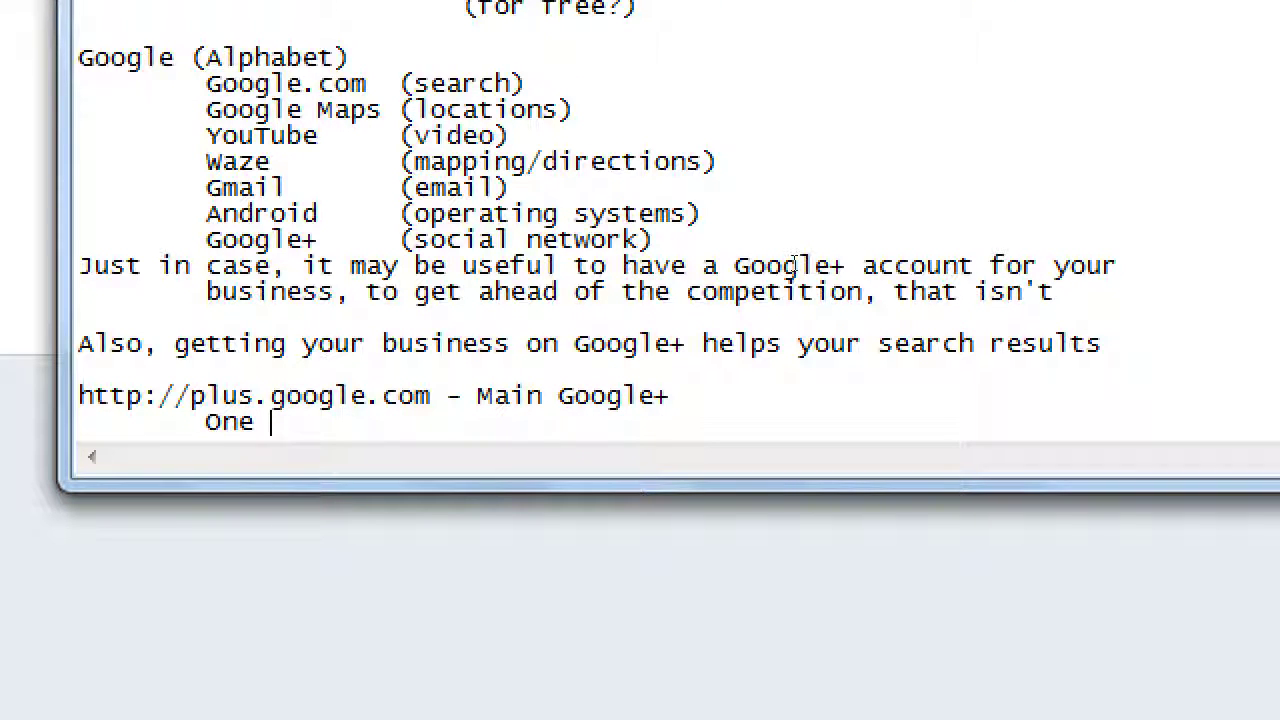
text(email addres)
key(BackSpace)
text(ess can )
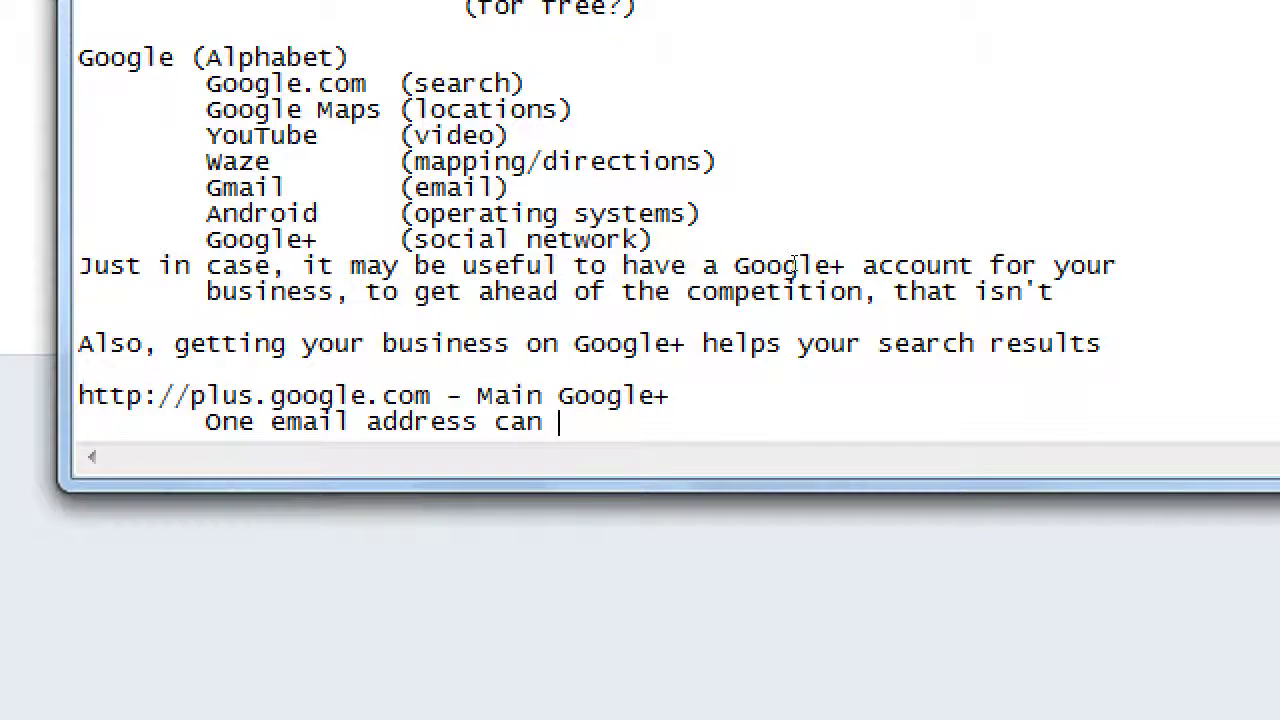
text(create and manage )
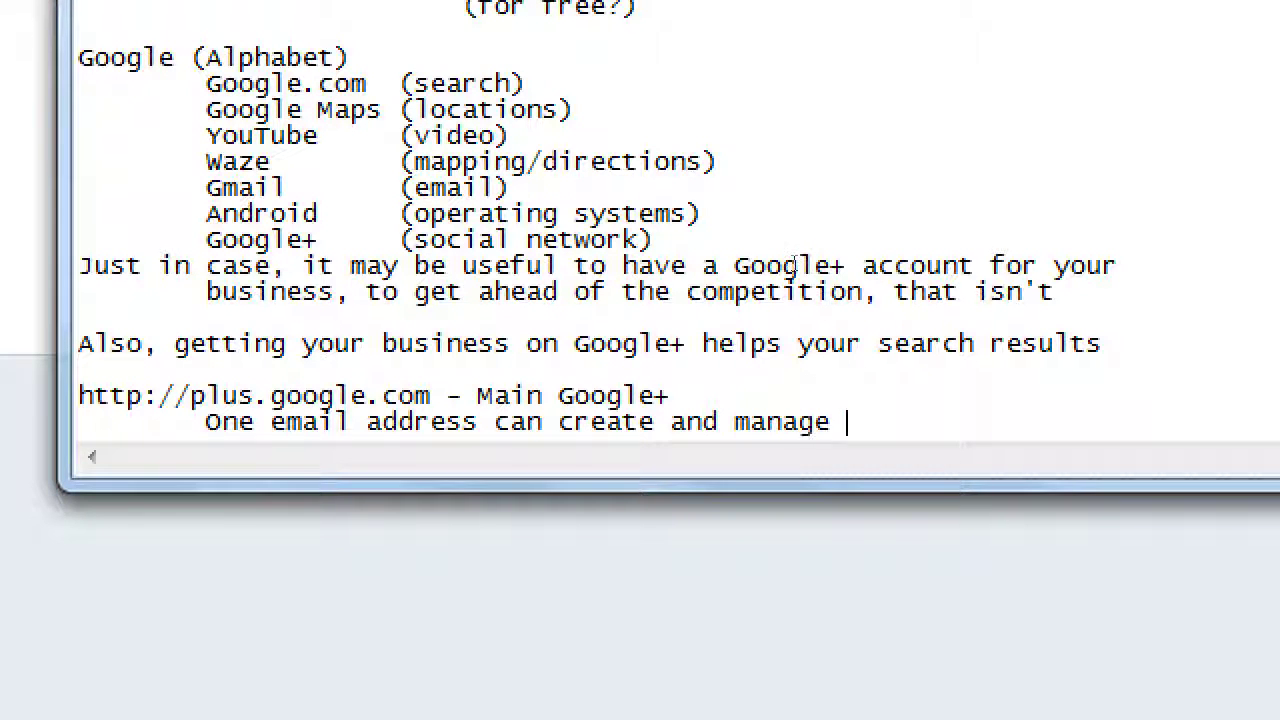
text(multipel)
key(BackSpace)
key(BackSpace)
key(BackSpace)
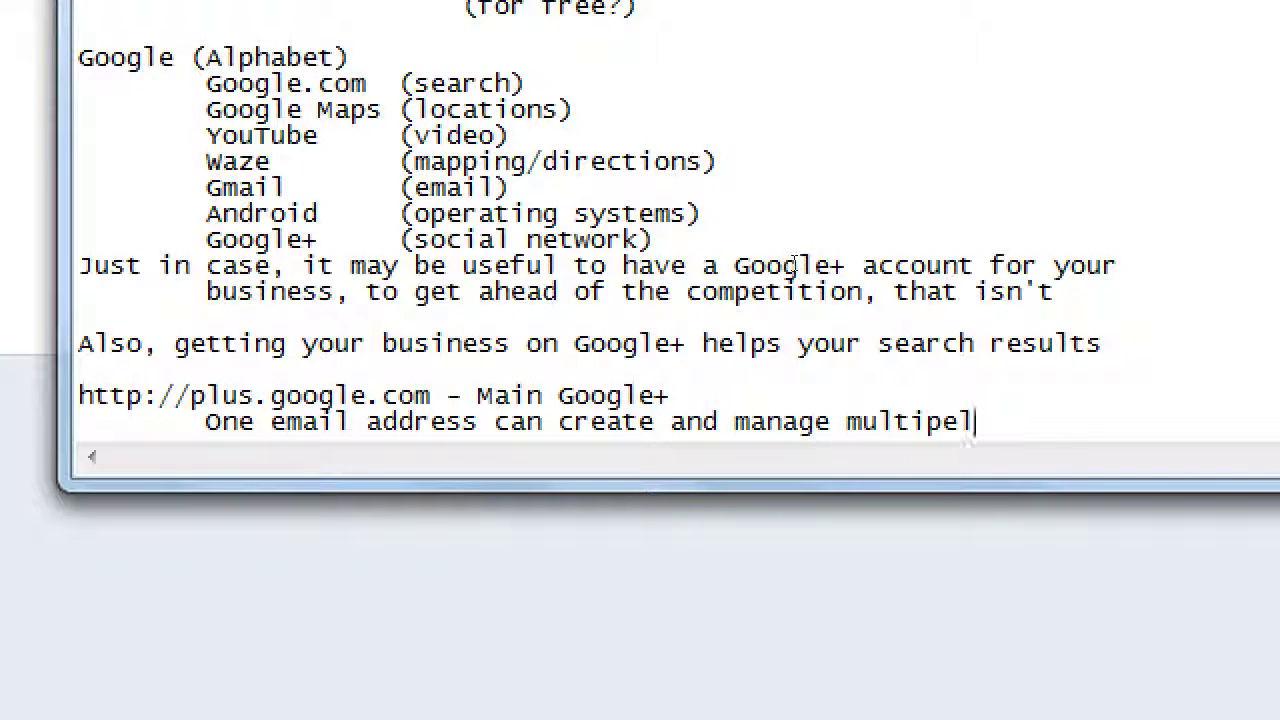
text(le accounts)
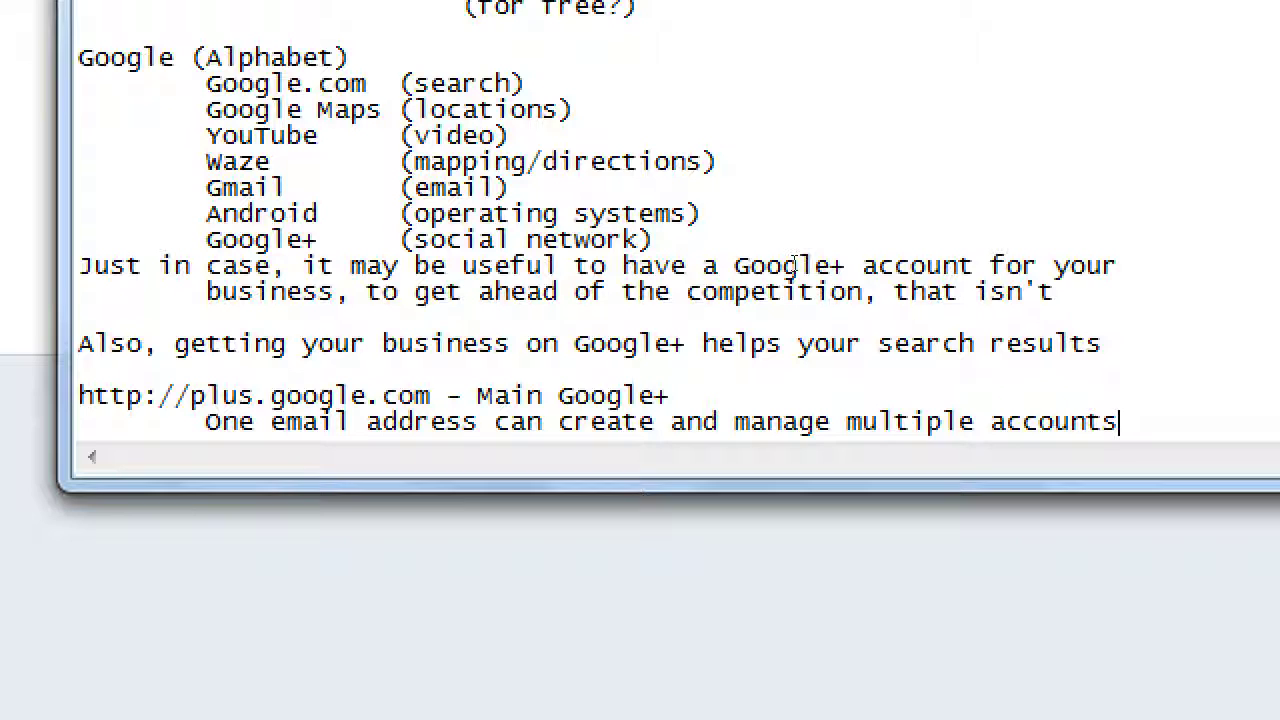
- Add a deeper-indented note: 'Multiple users can manage an account with their own login and password'
key(Return)
key(Tab)
key(Tab)
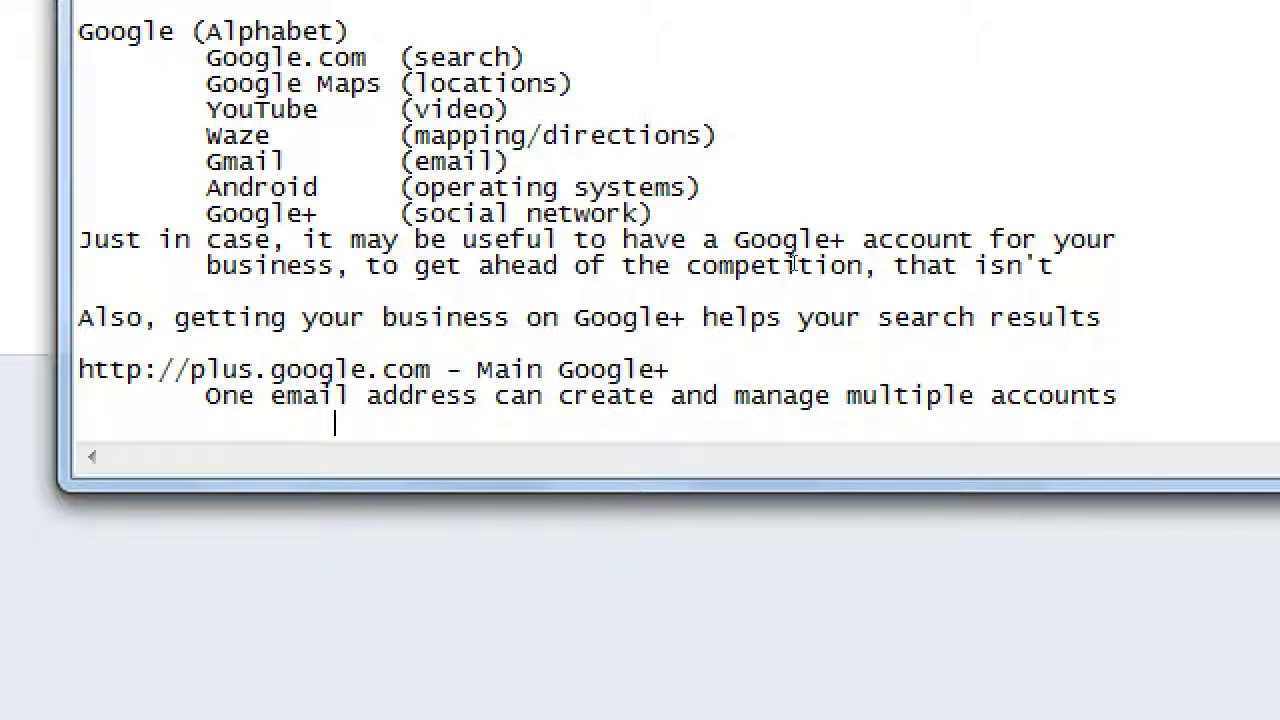
text(Multiple)
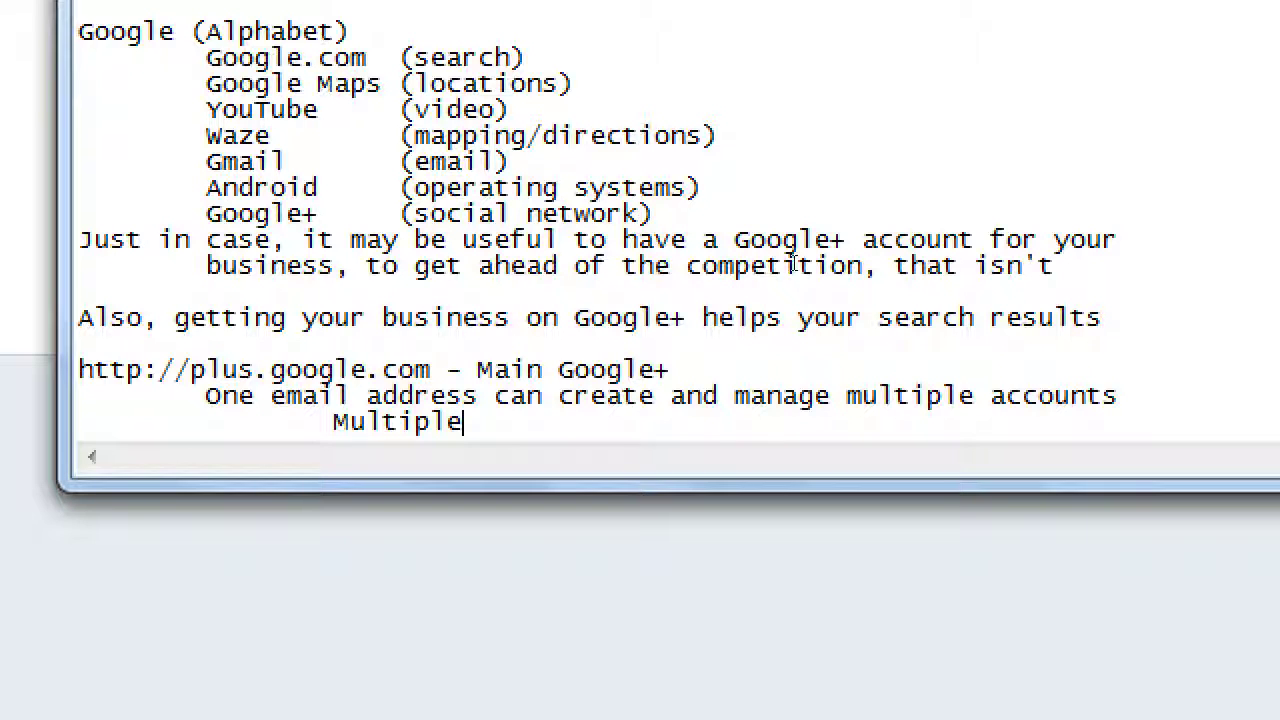
text( users can manage)
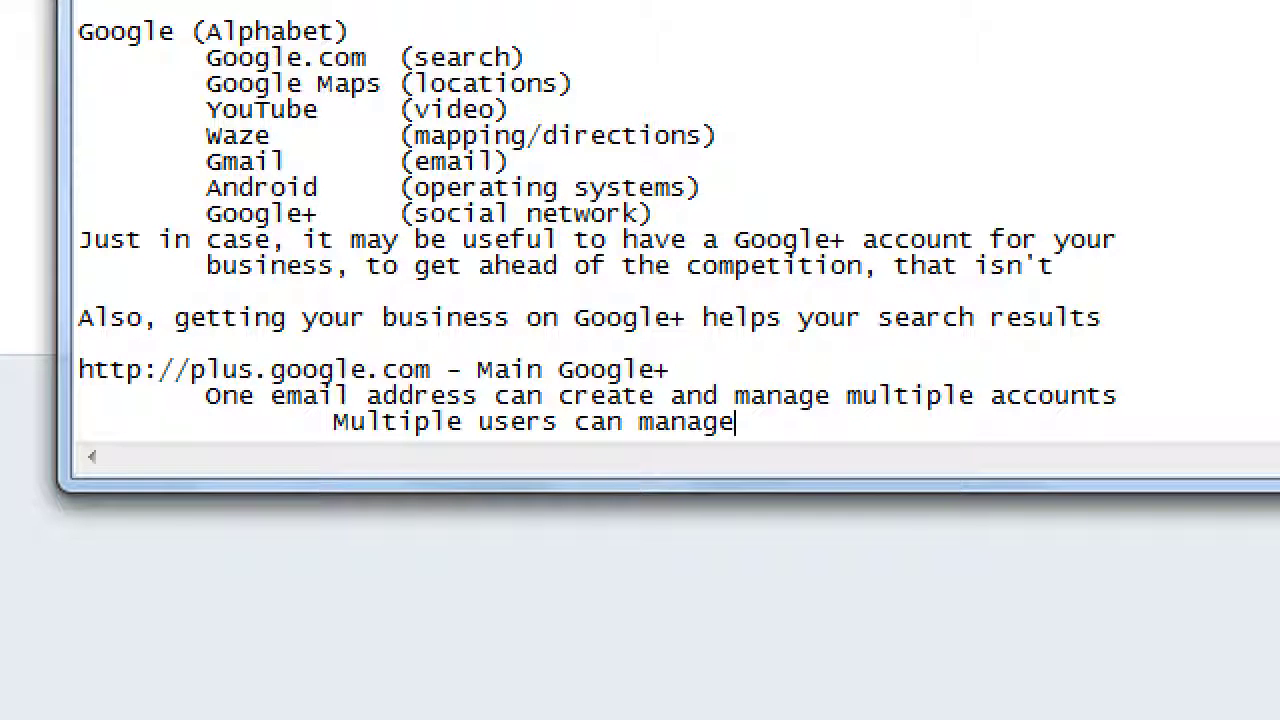
text( an account wi)
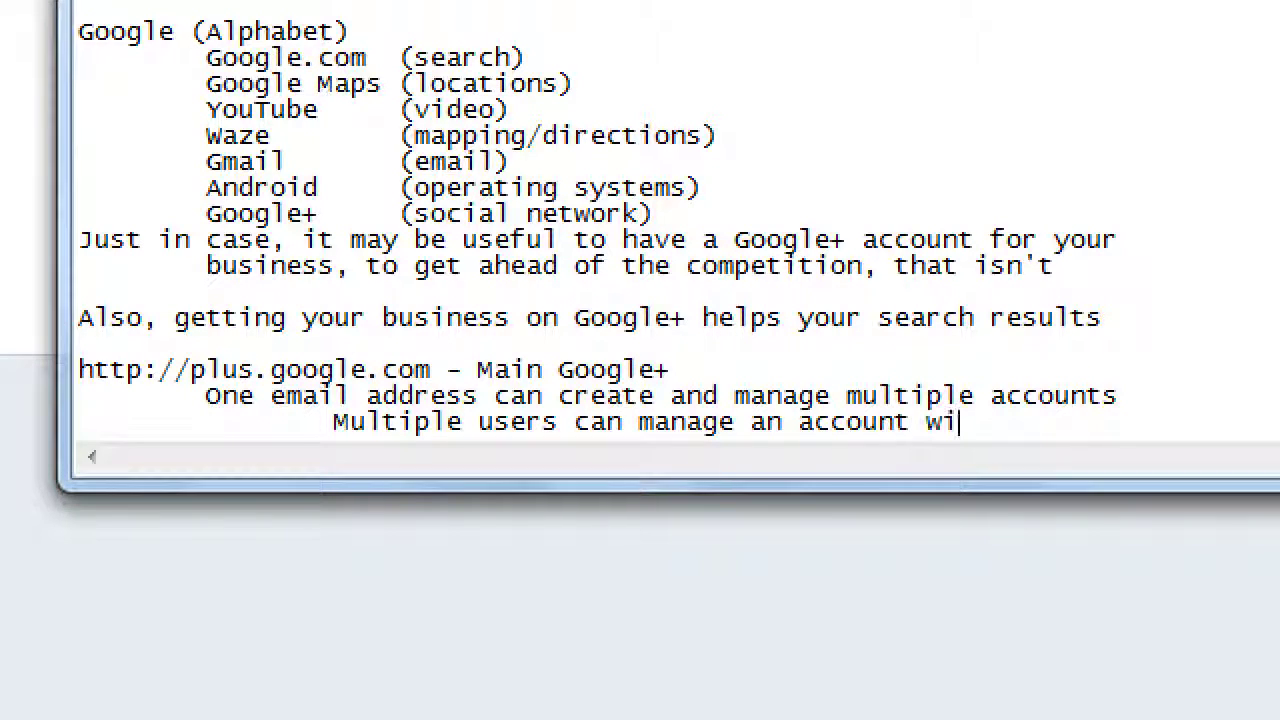
text(th their own)
key(Return)
key(Tab)
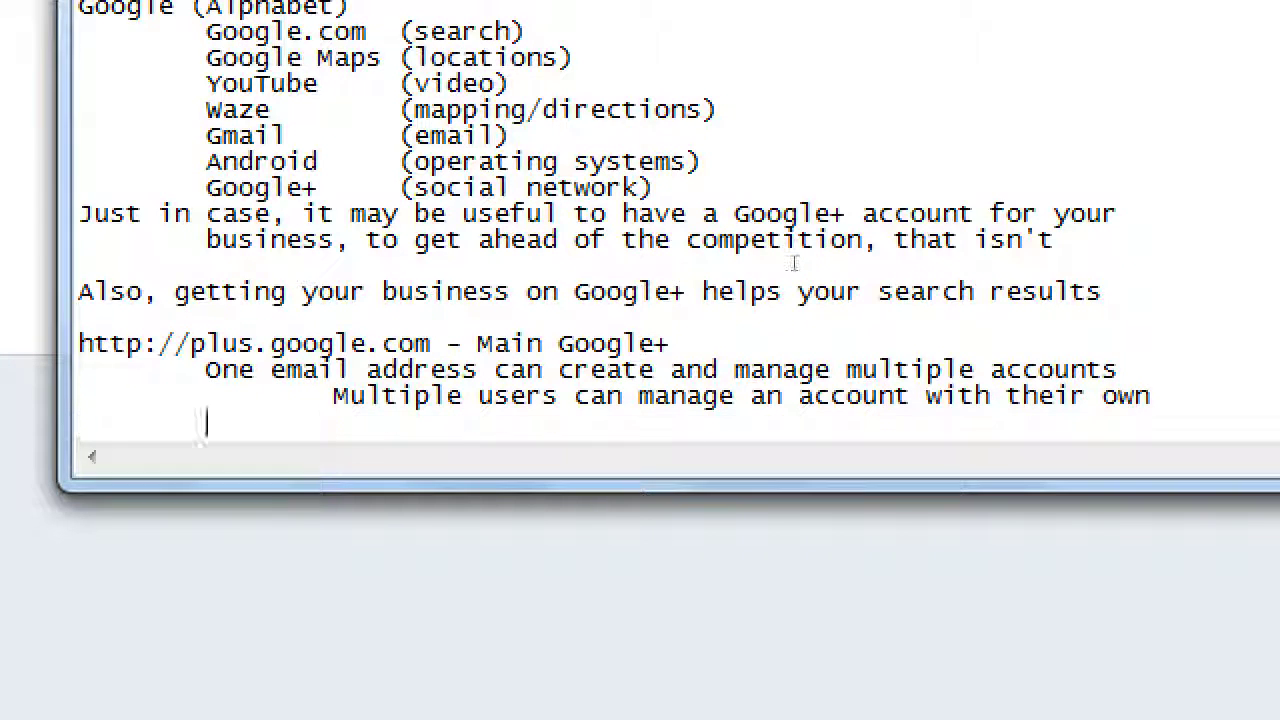
key(Tab)
key(Tab)
text(login and pa)
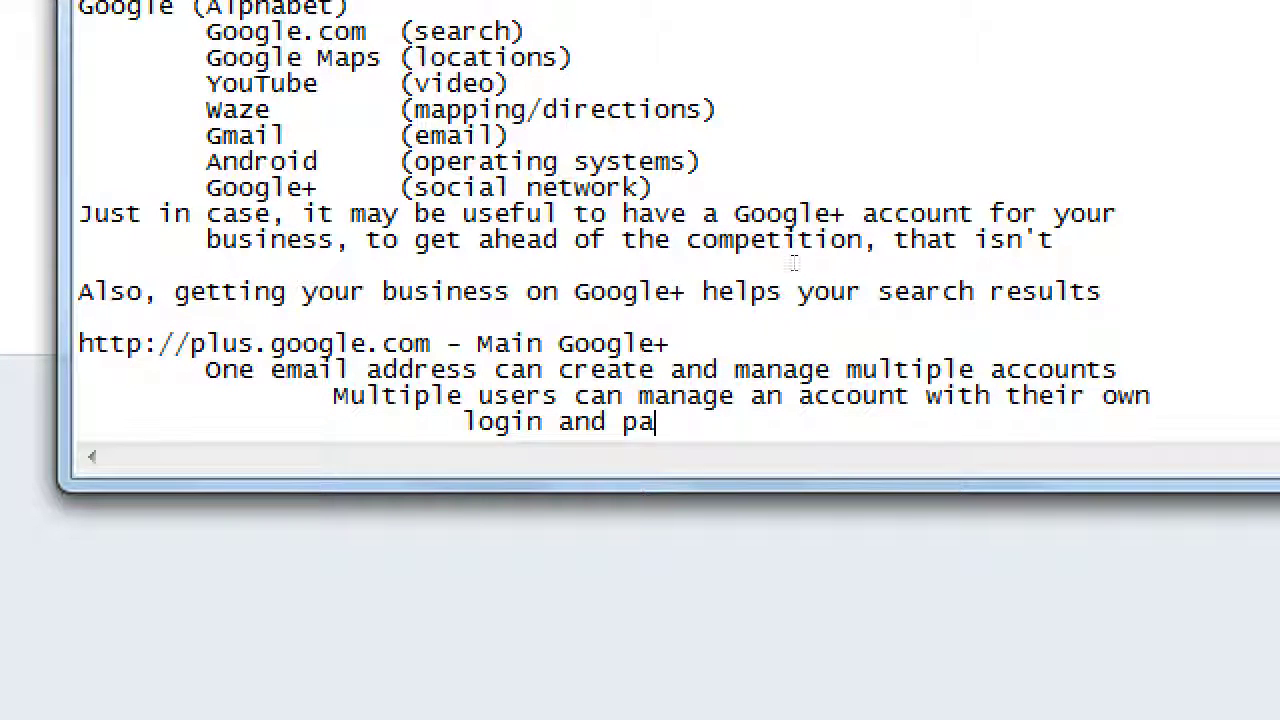
text(ssword)
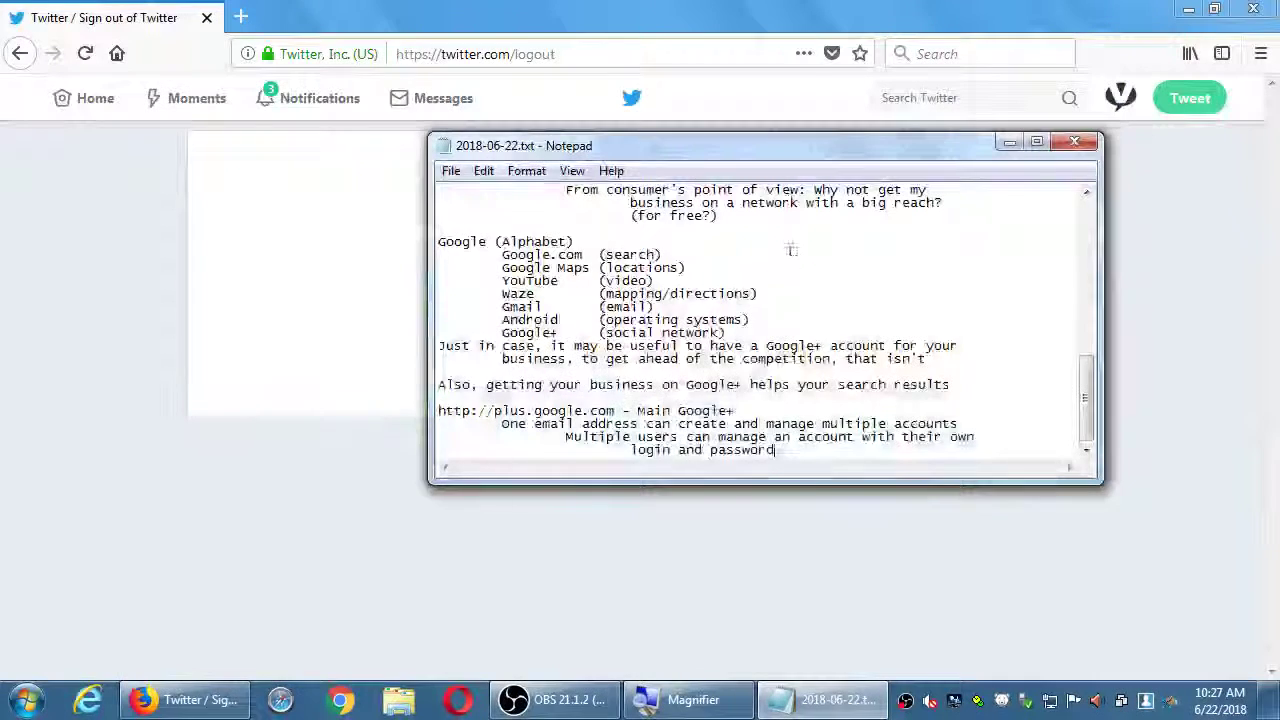
- Log out of Twitter in the browser and go to plus.google.com
click(623, 10)
click(551, 52)
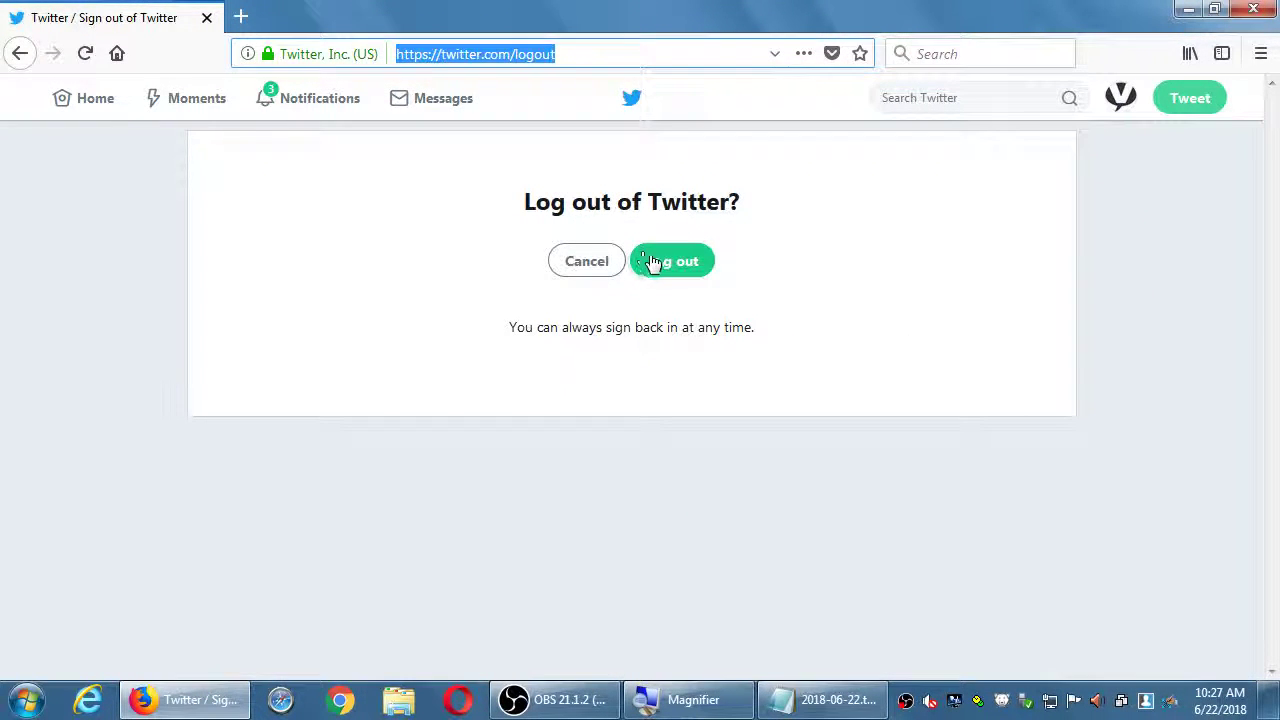
click(651, 263)
click(574, 49)
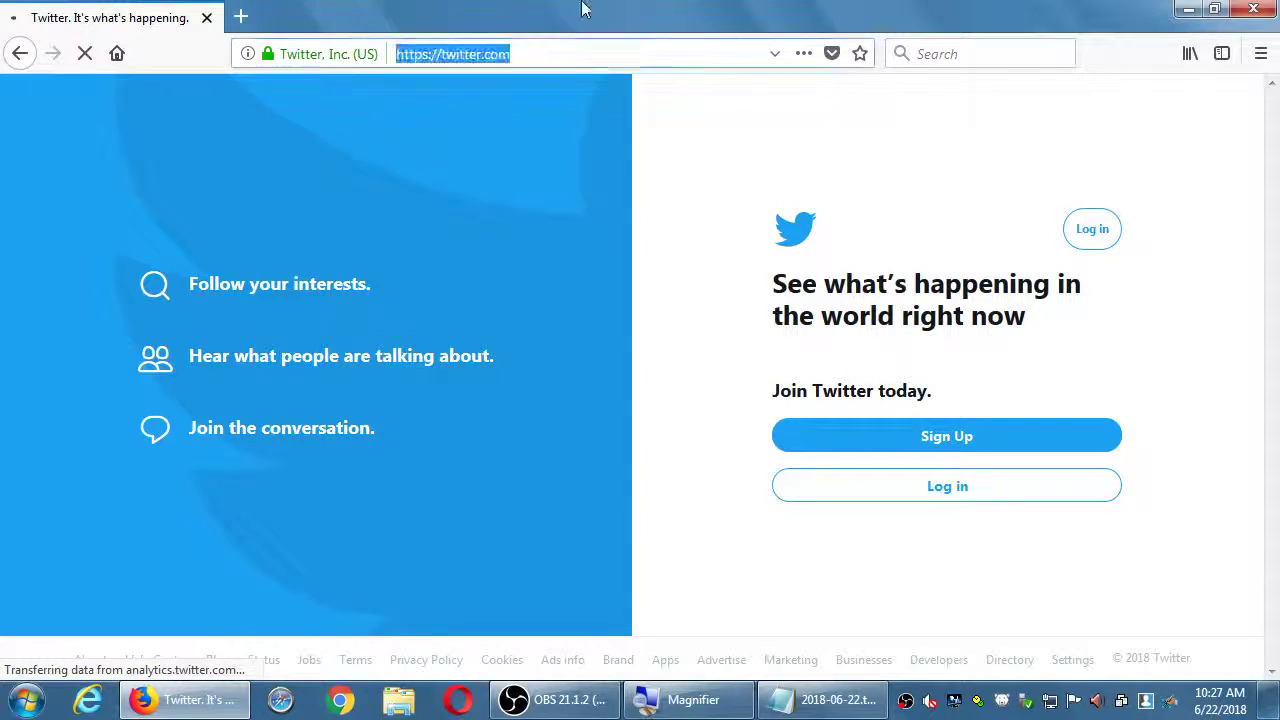
text(plus.google.com)
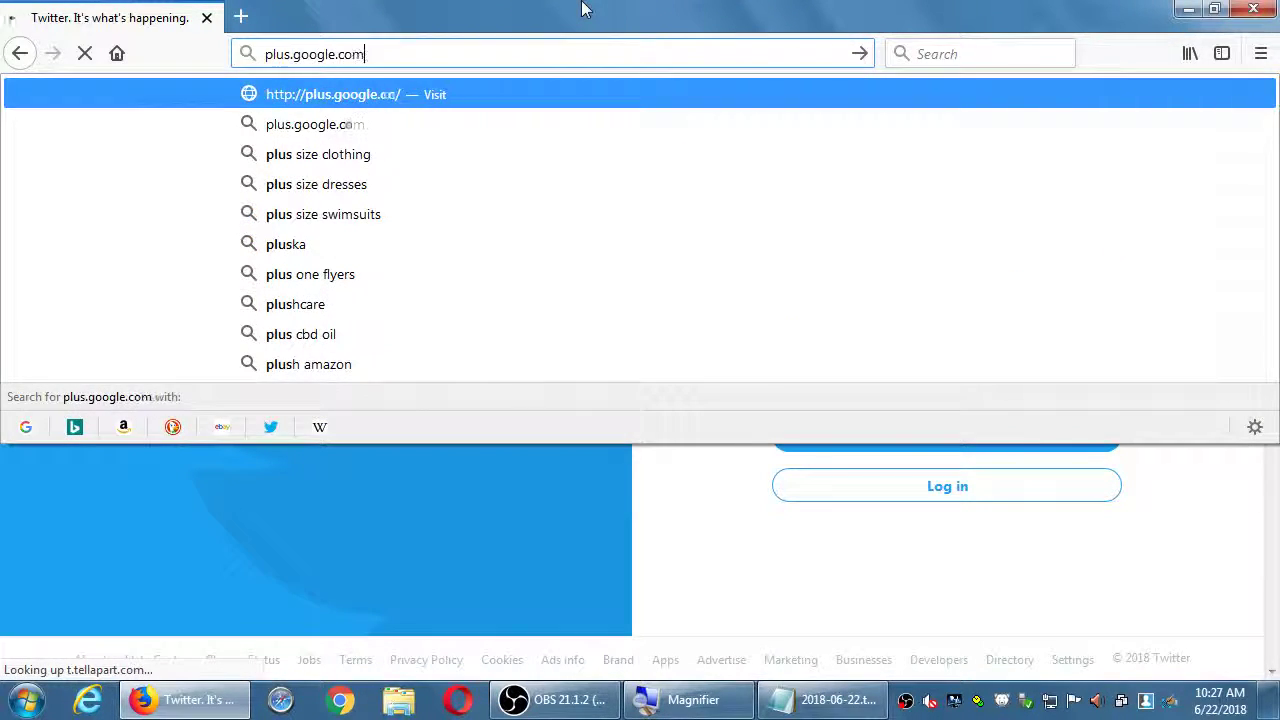
key(Return)
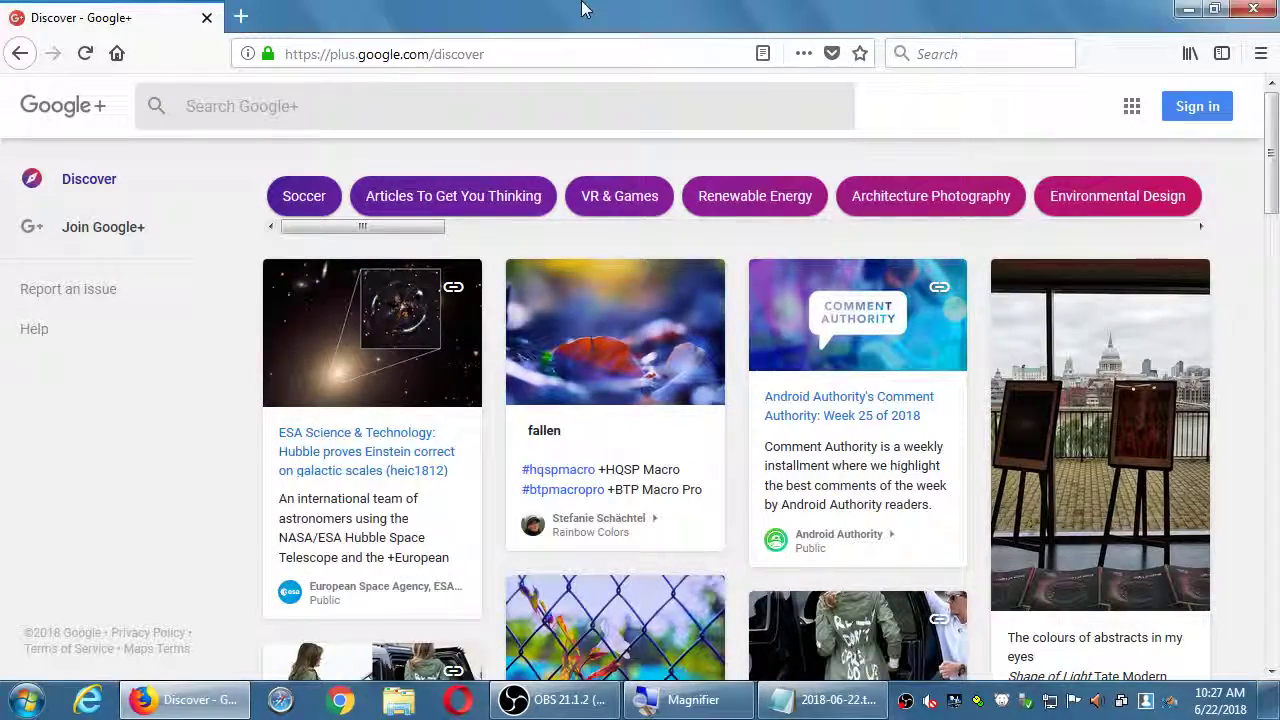
- Scroll down the Google+ Discover feed past the Collections row, then back up slightly
scroll(343, 314, down, 3)
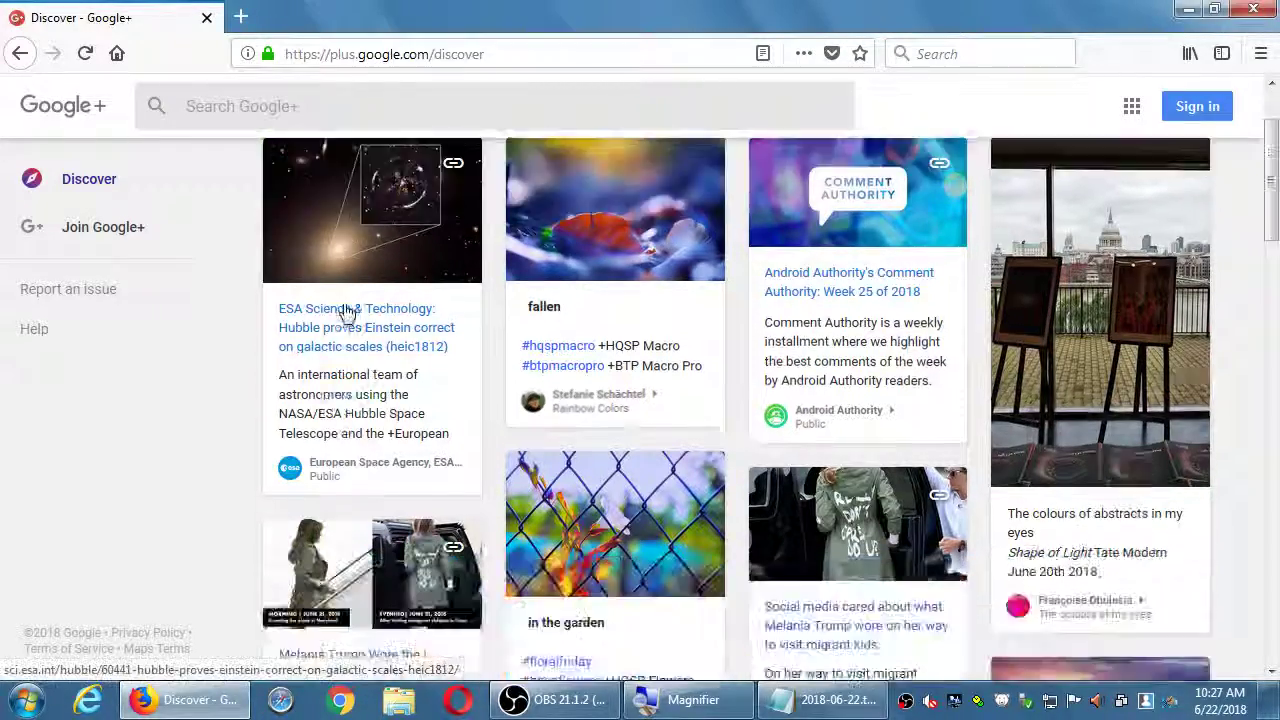
scroll(212, 390, down, 4)
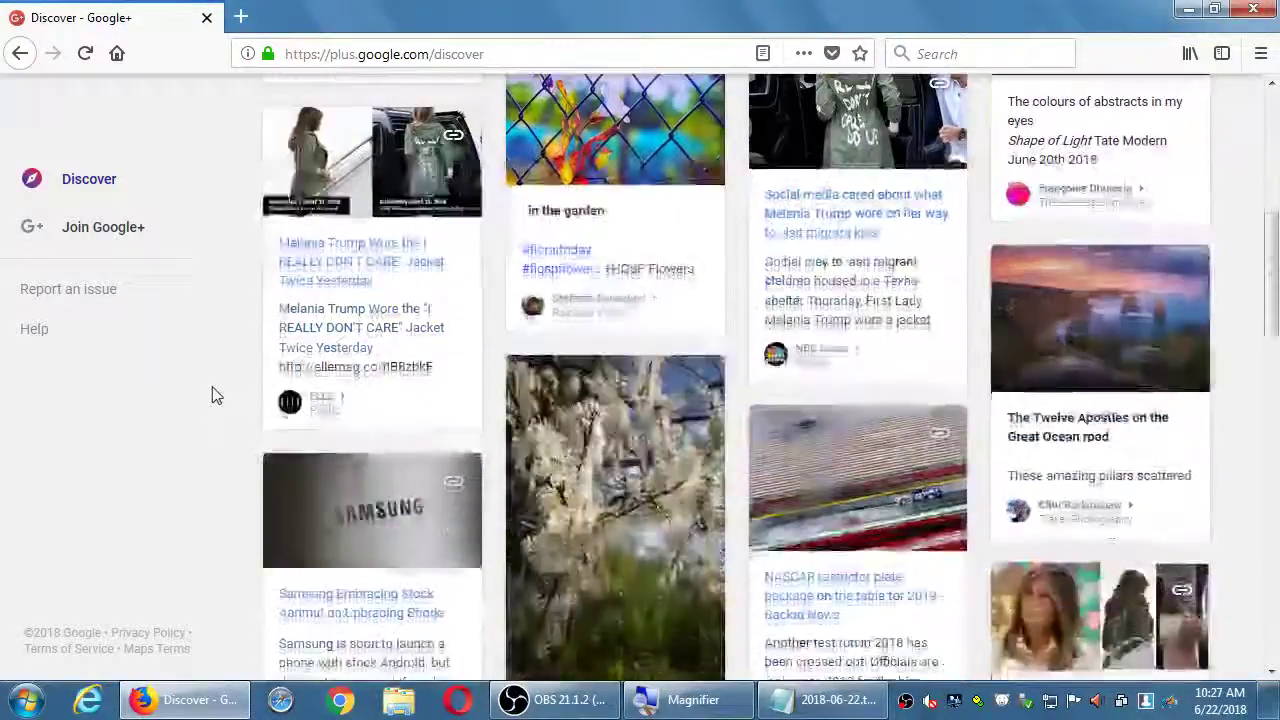
scroll(212, 395, down, 5)
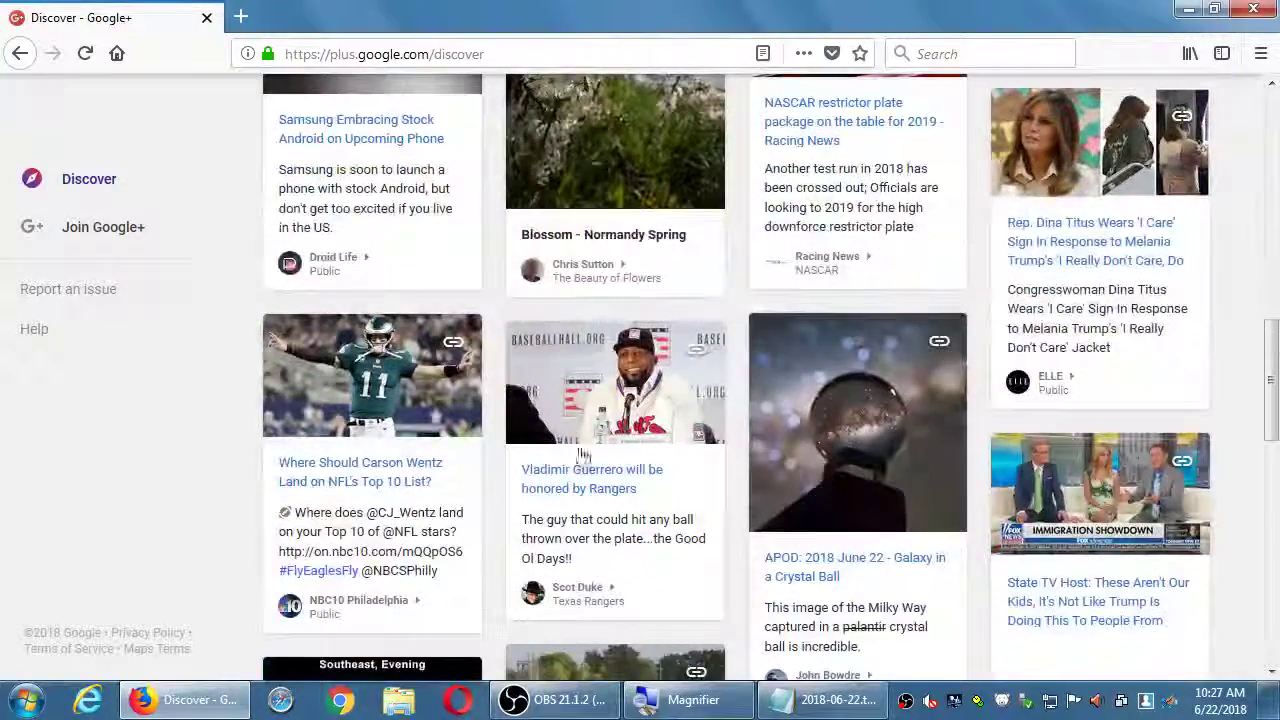
scroll(737, 470, down, 5)
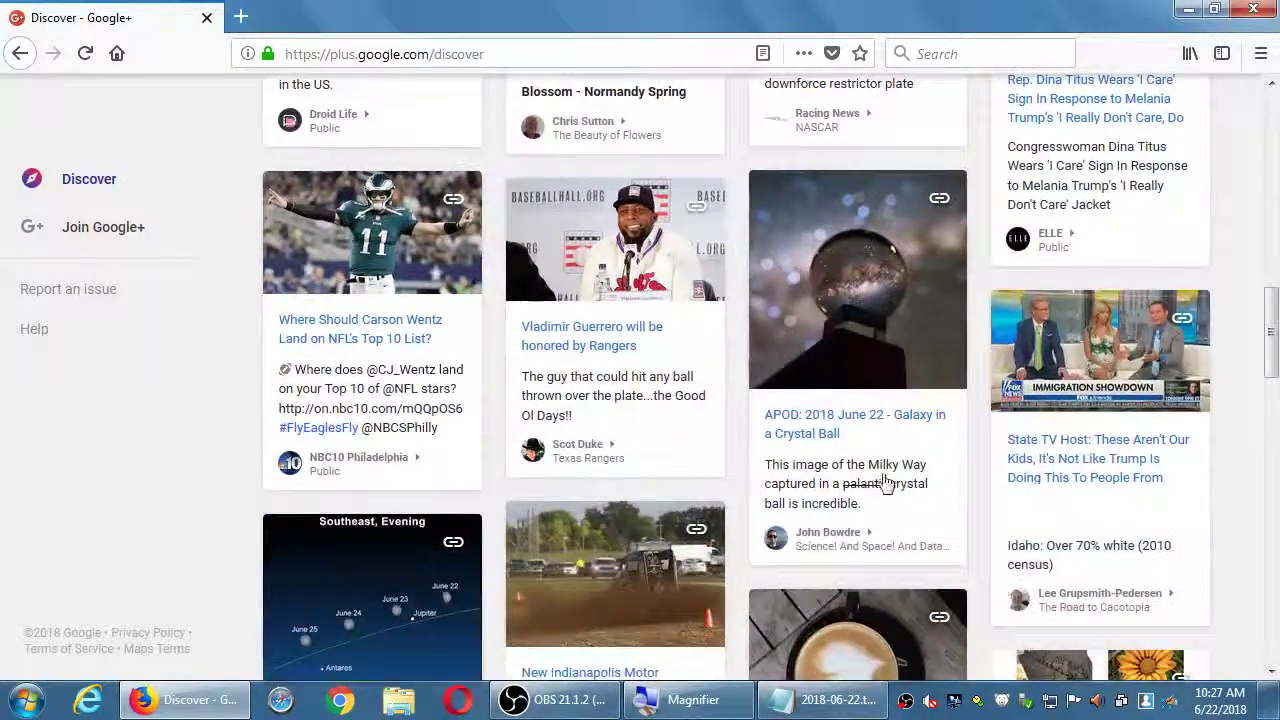
scroll(808, 440, down, 2)
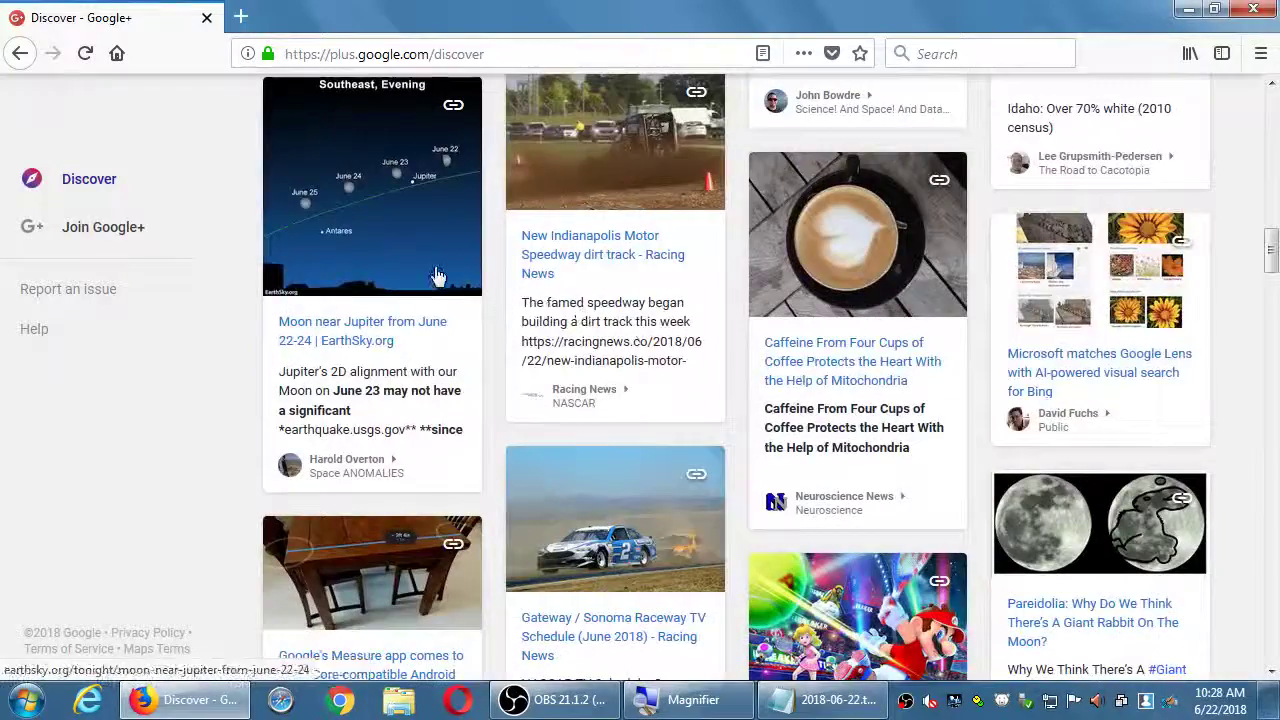
scroll(985, 530, down, 4)
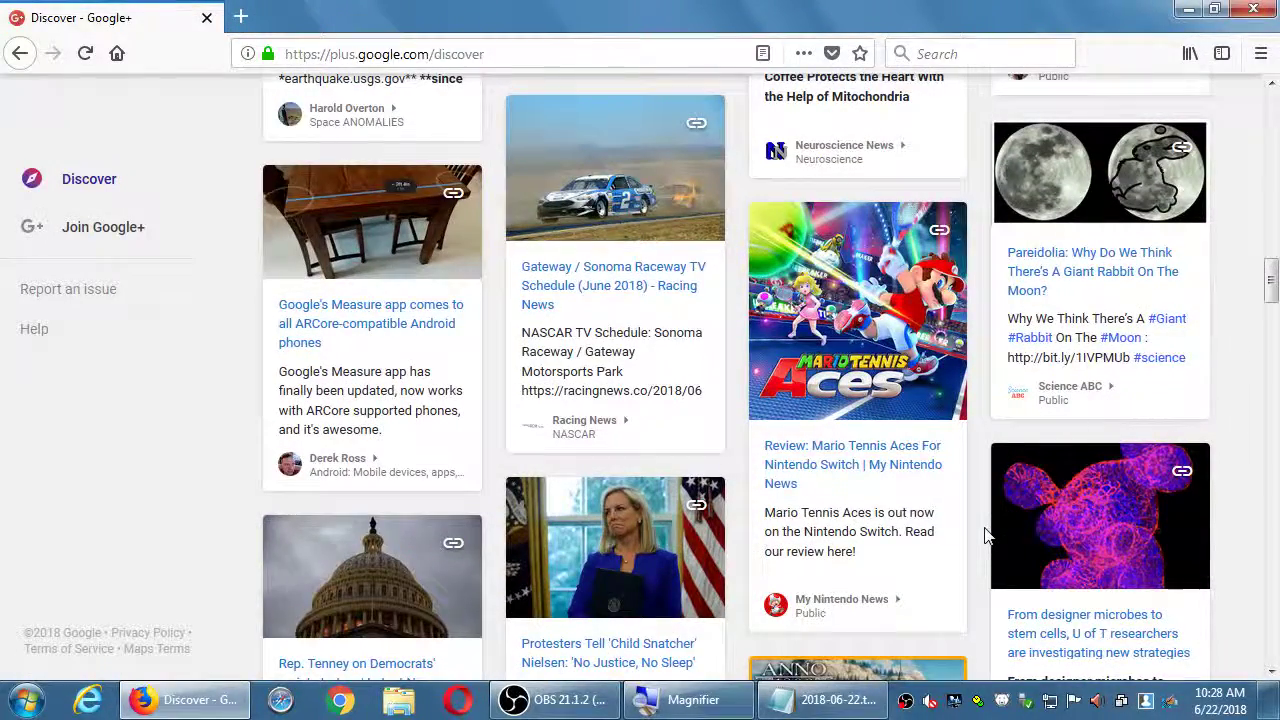
scroll(985, 535, down, 3)
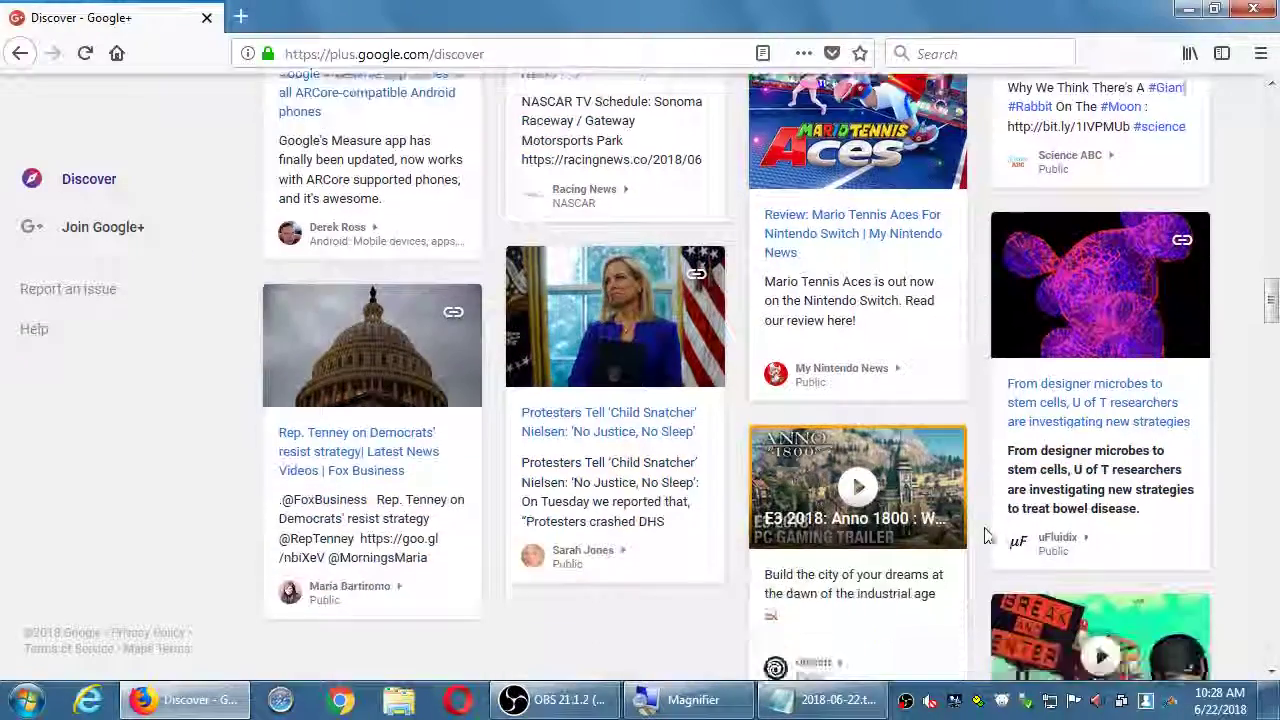
scroll(986, 534, down, 2)
scroll(770, 520, down, 4)
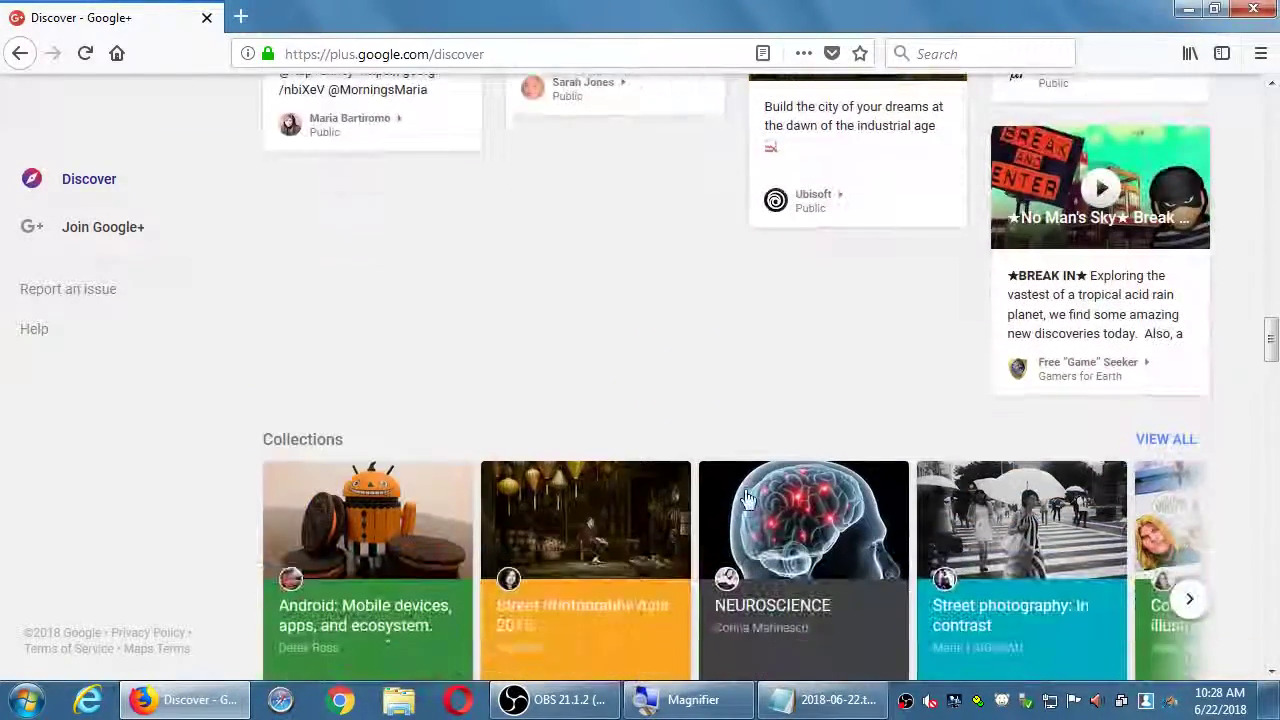
scroll(650, 345, down, 2)
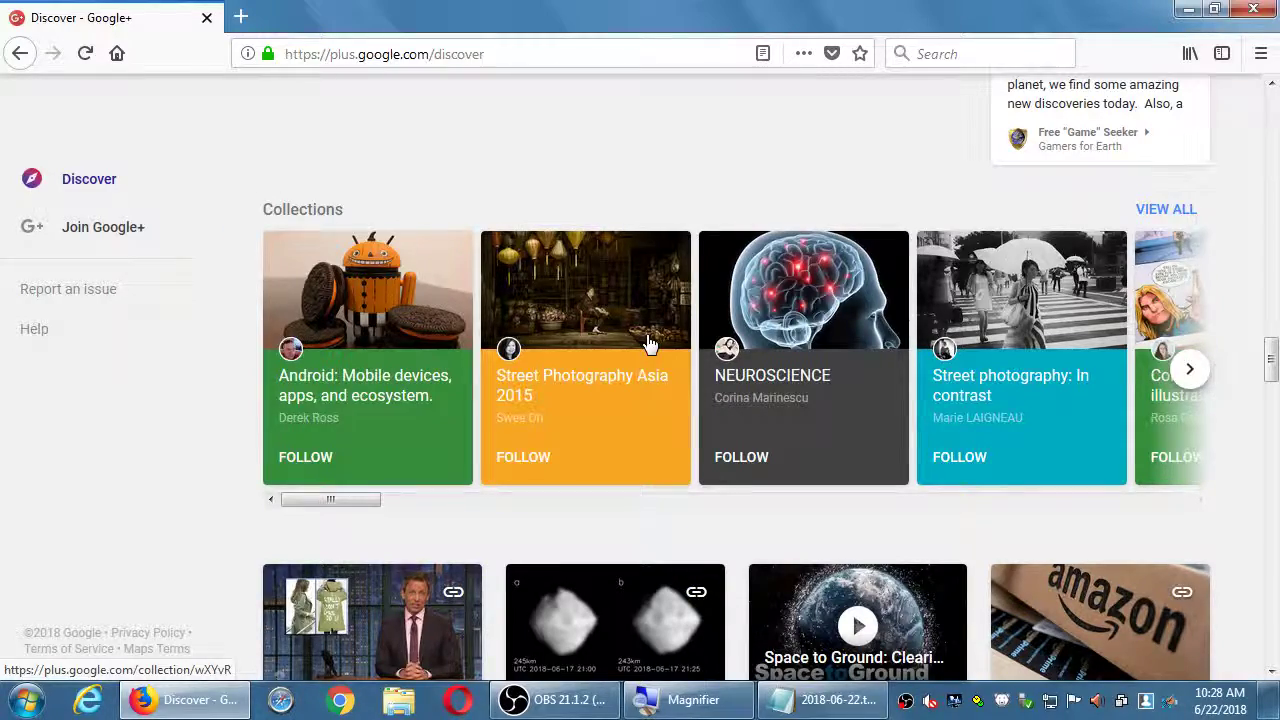
scroll(594, 410, down, 5)
scroll(598, 410, down, 4)
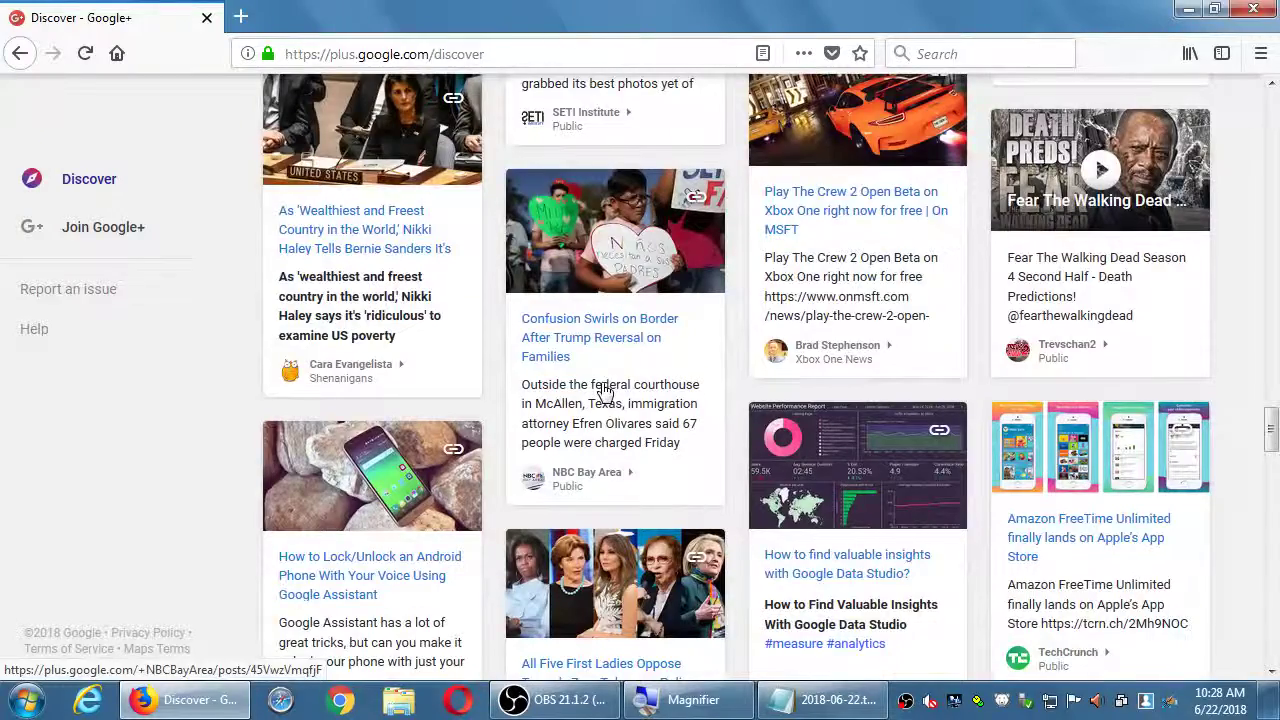
scroll(604, 390, down, 3)
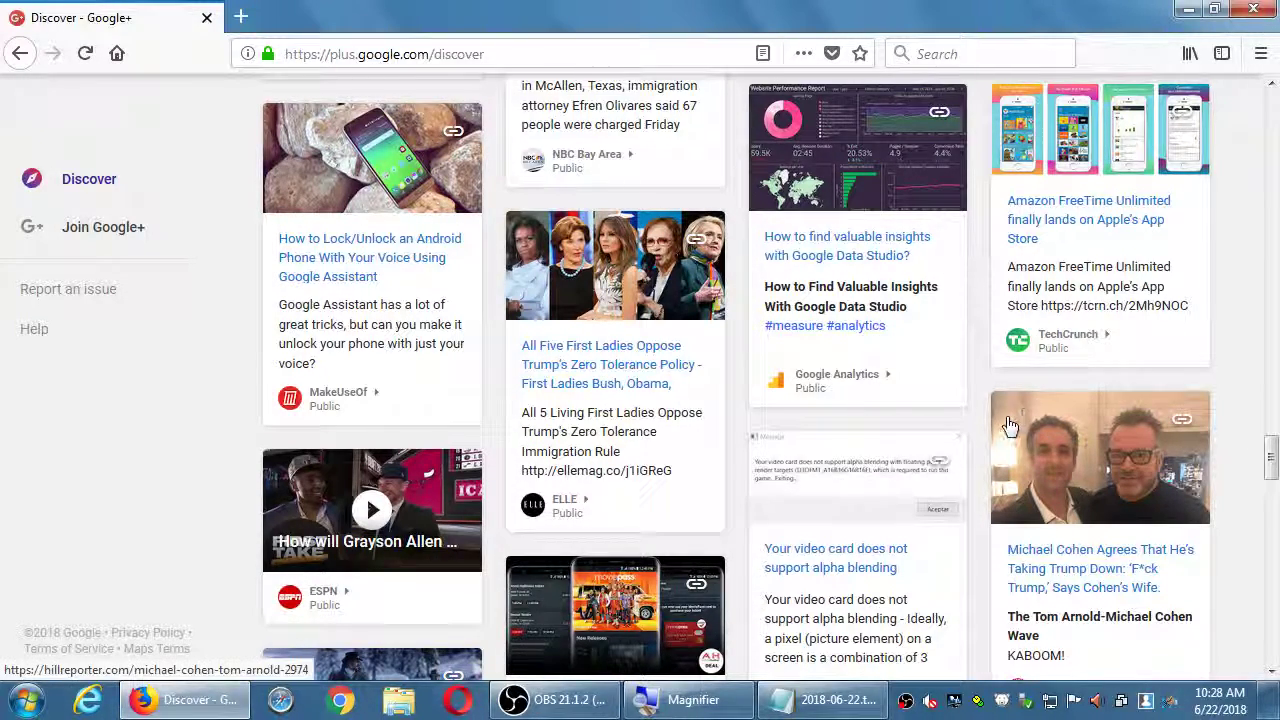
scroll(1005, 427, down, 3)
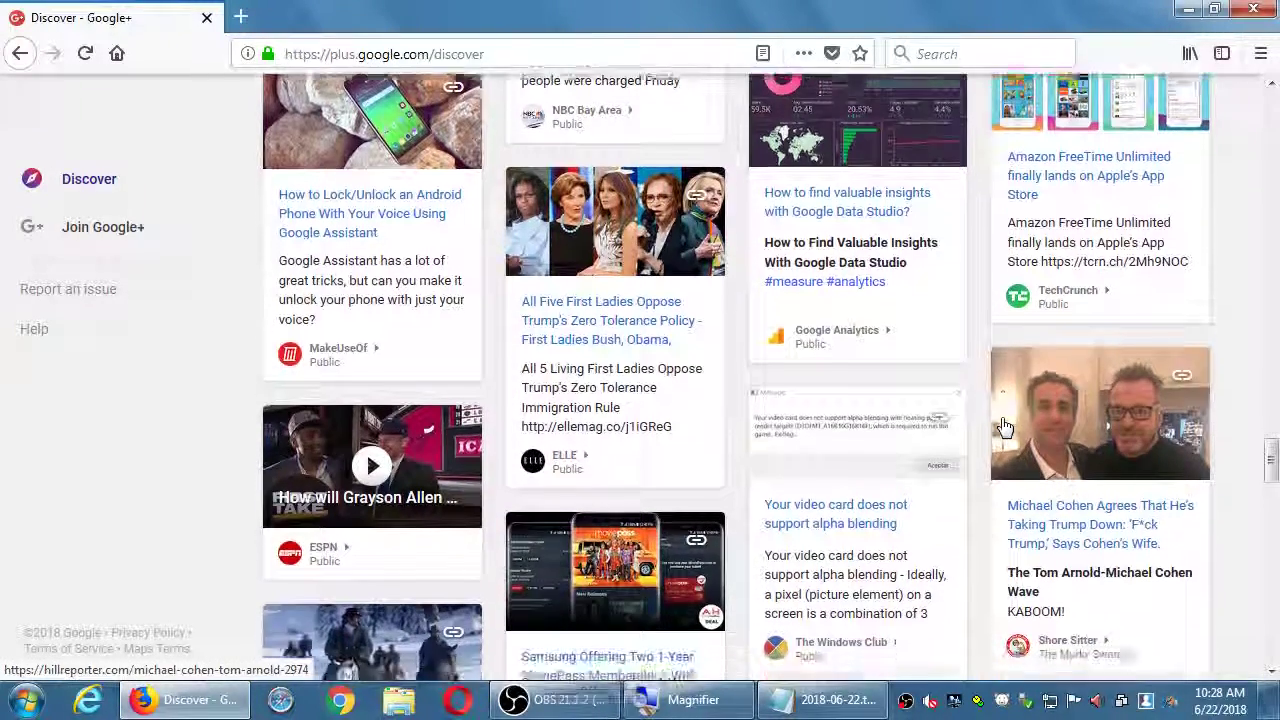
scroll(1005, 427, down, 10)
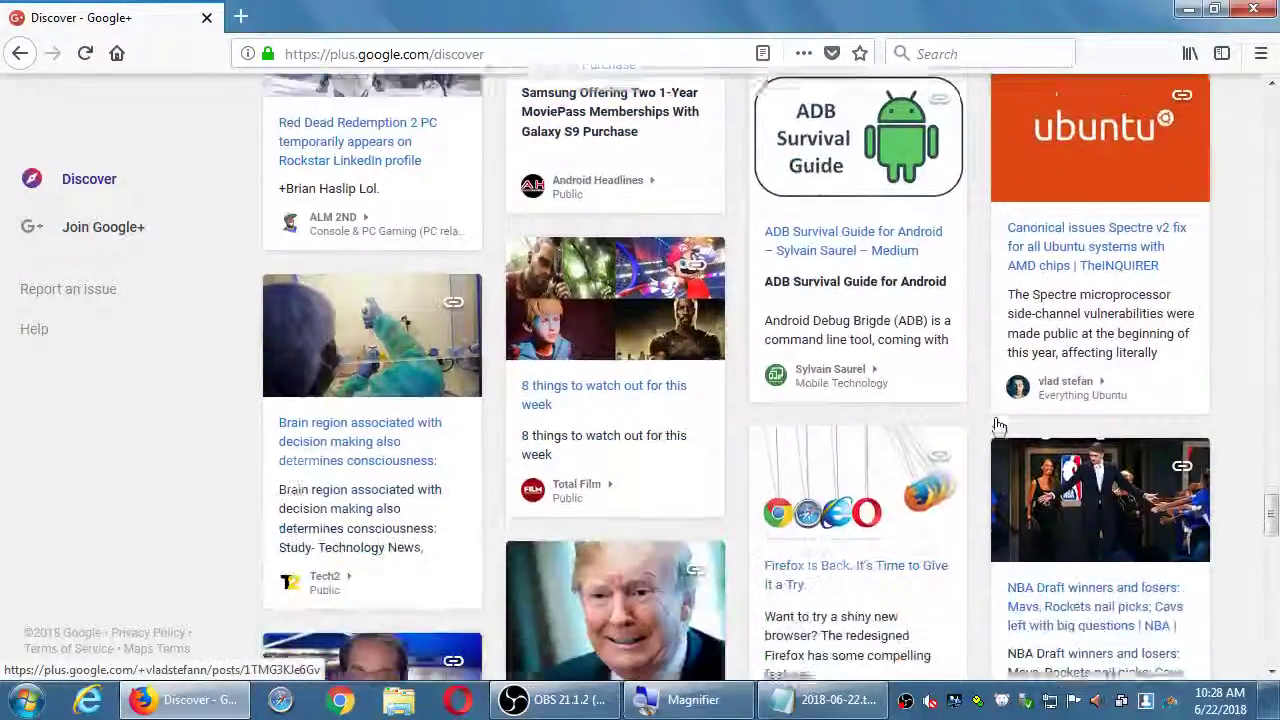
scroll(257, 306, up, 5)
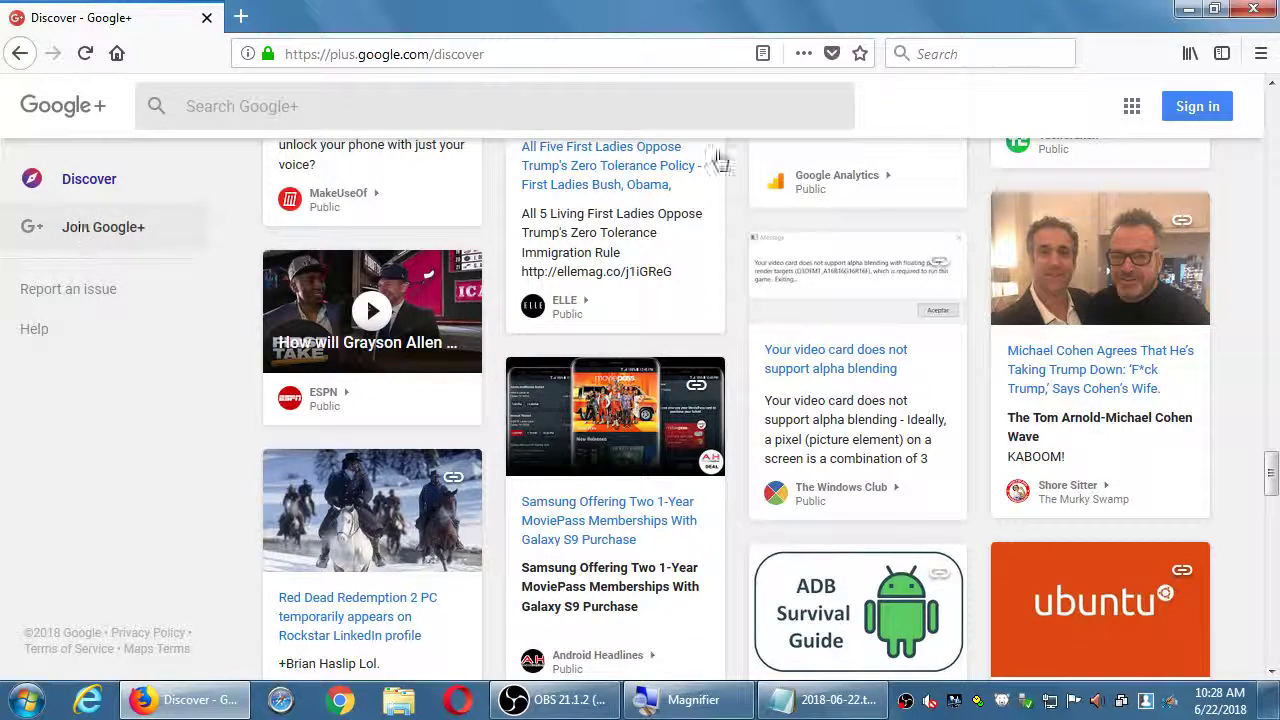
- Open Google sign-in, preview the Create account form, go back, and bring OBS Studio forward
click(1183, 107)
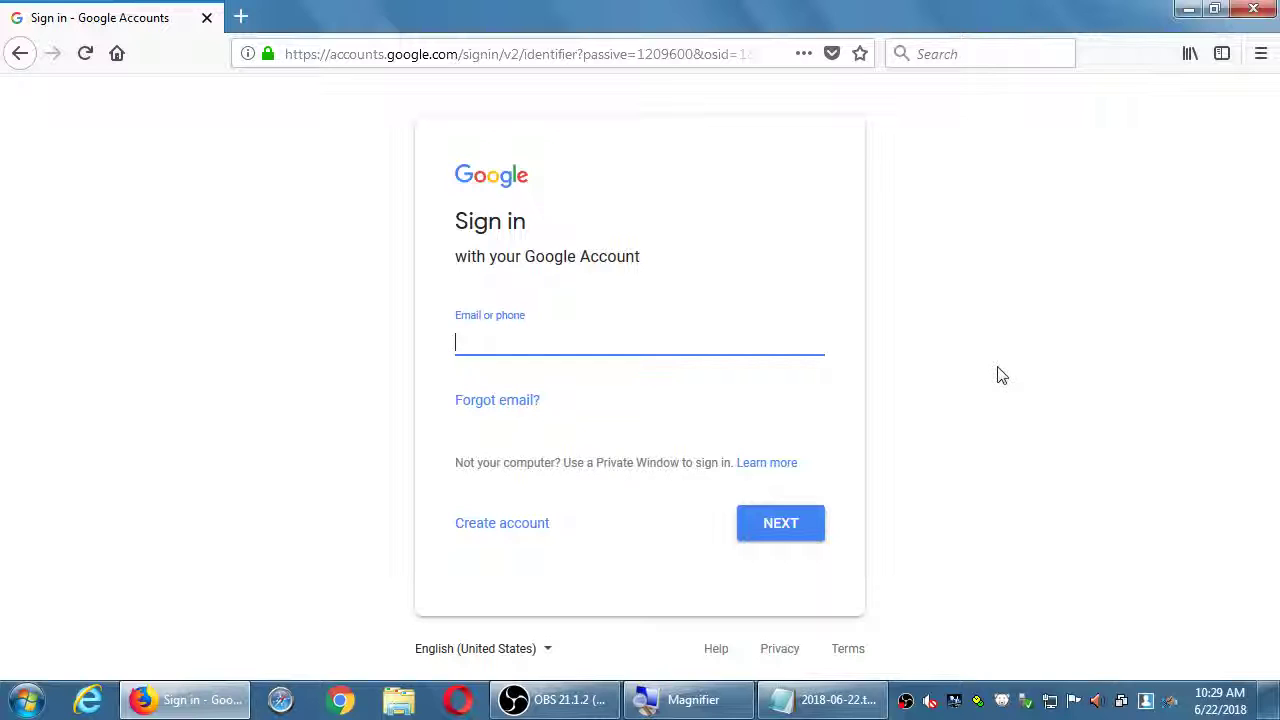
click(539, 529)
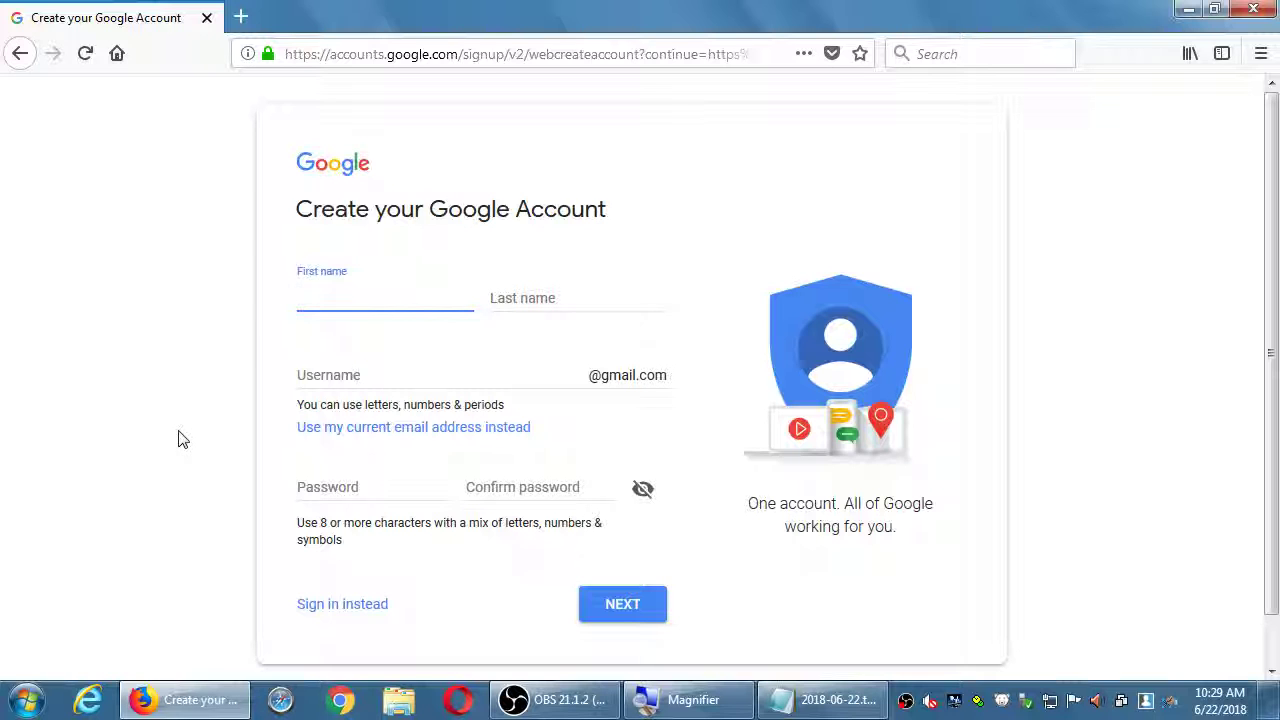
key(alt+Left)
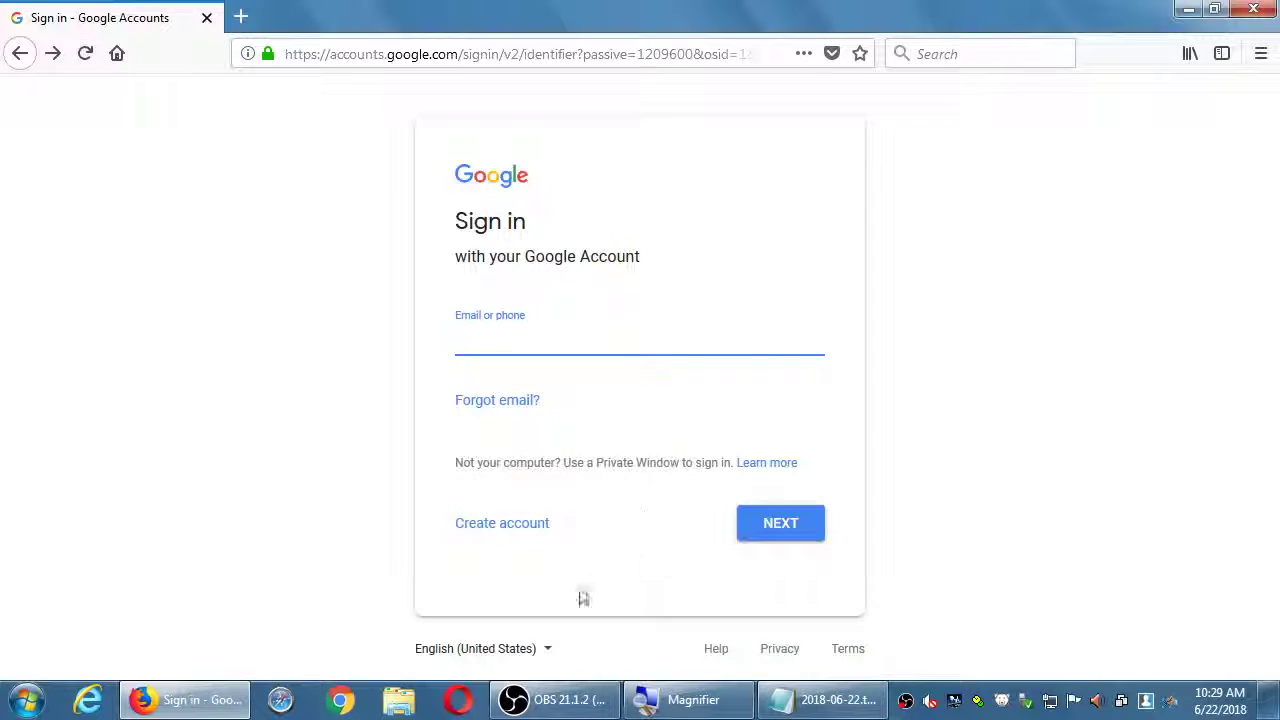
click(556, 699)
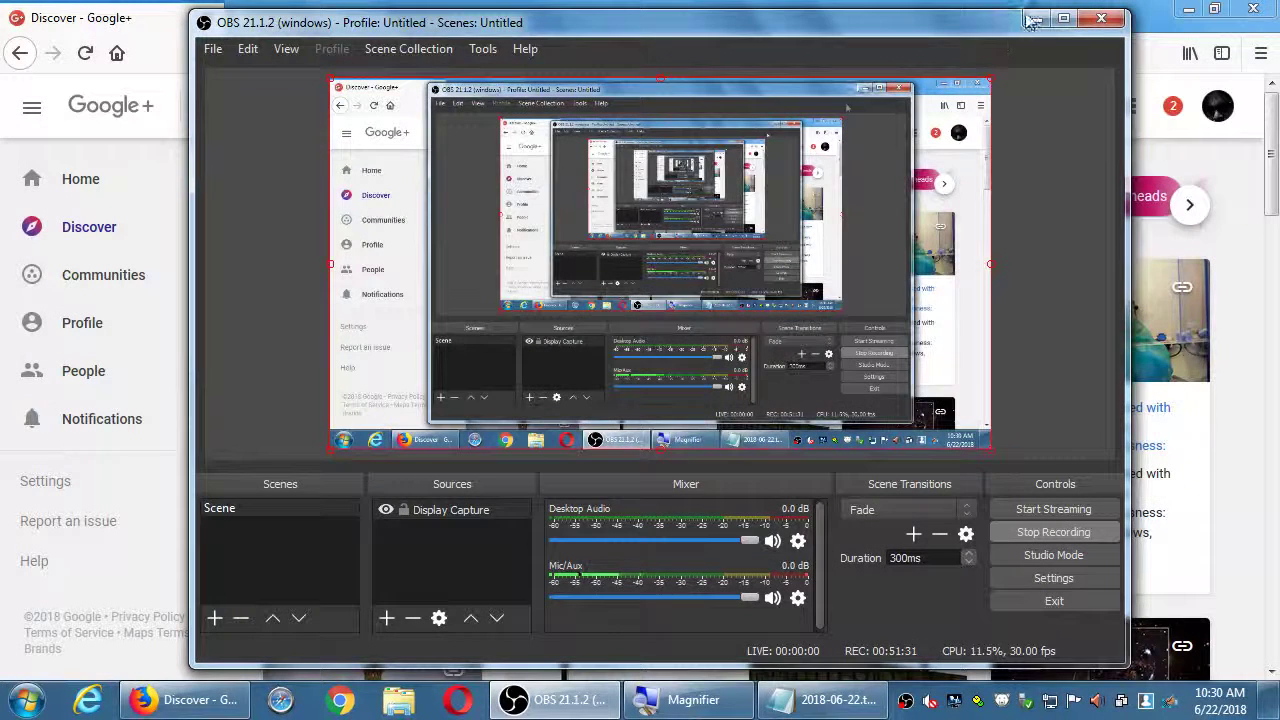
- Minimize OBS Studio to reveal Google+ Discover, then restore it from the taskbar
click(1040, 20)
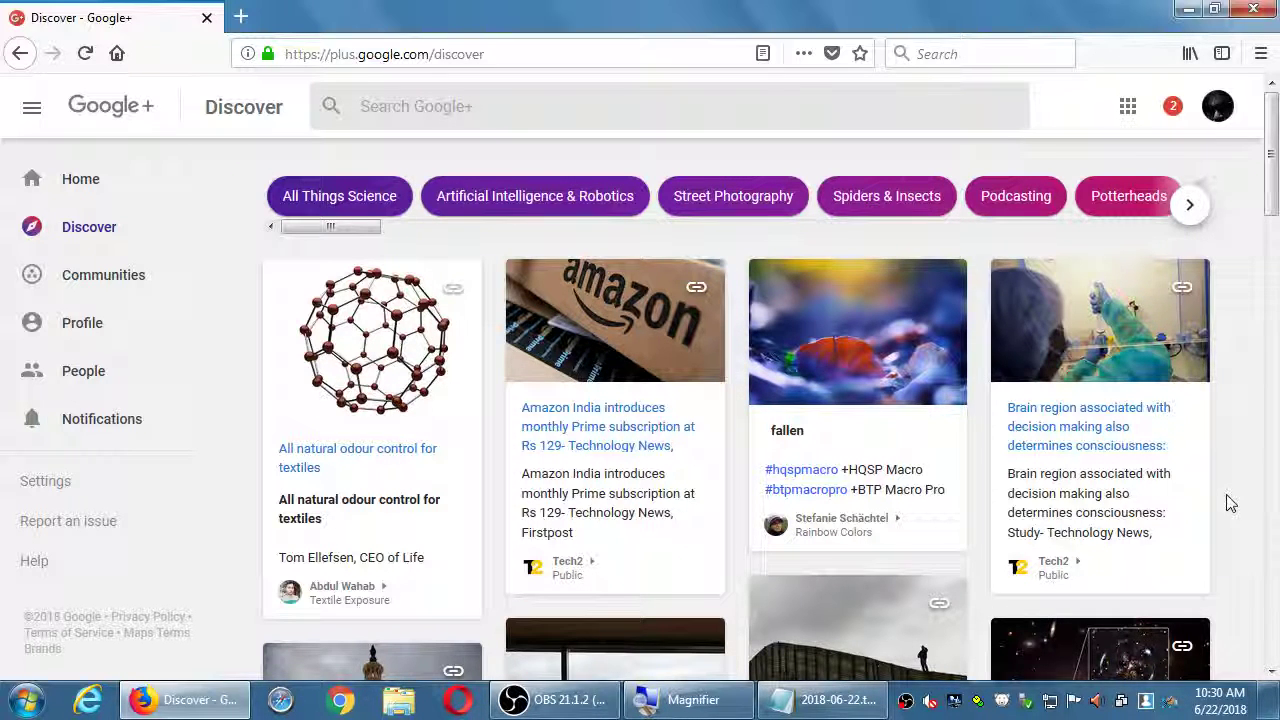
click(530, 699)
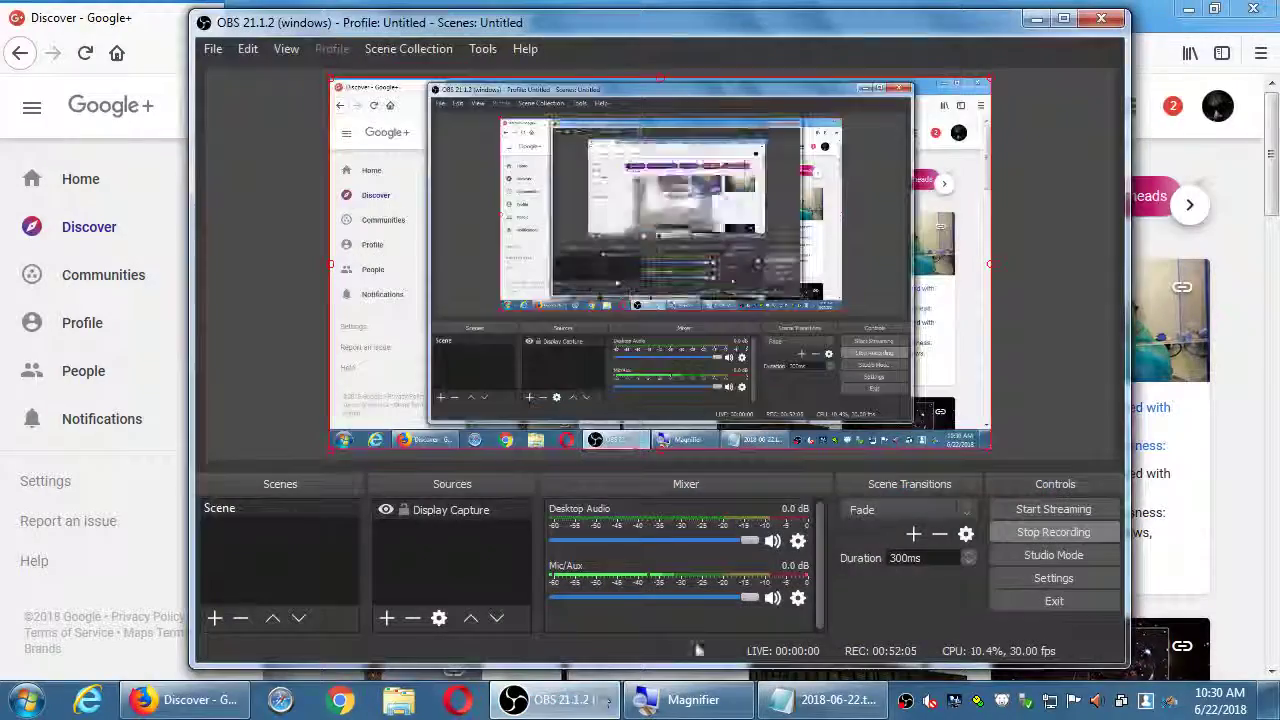